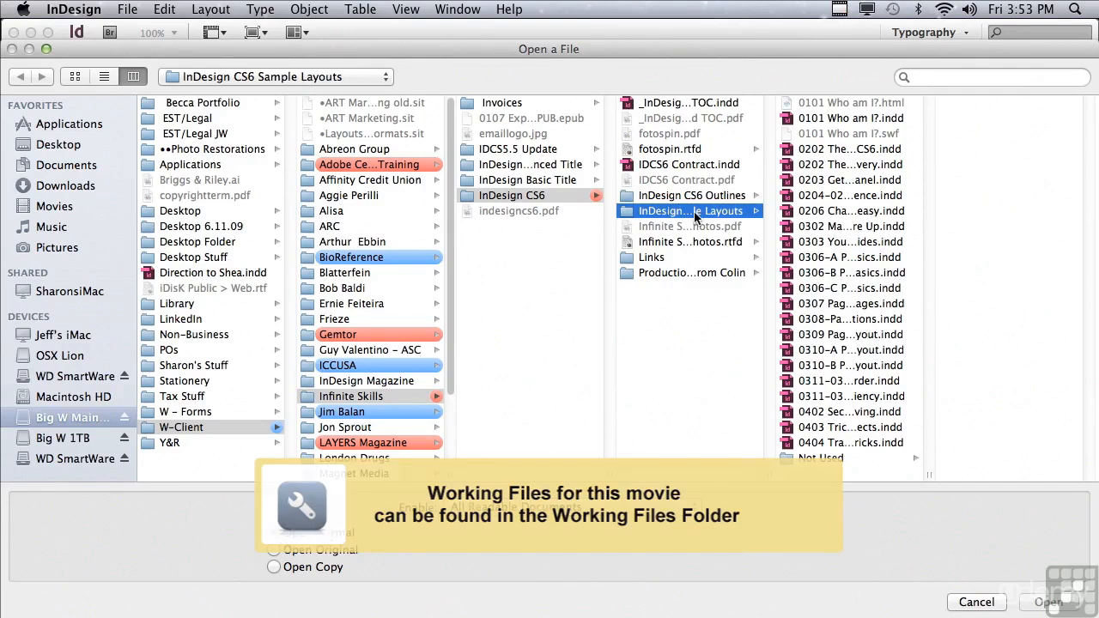
Open the document 0402 Secrets to Selecting & Moving.indd from the InDesign CS6 Sample Layouts folder
click(821, 414)
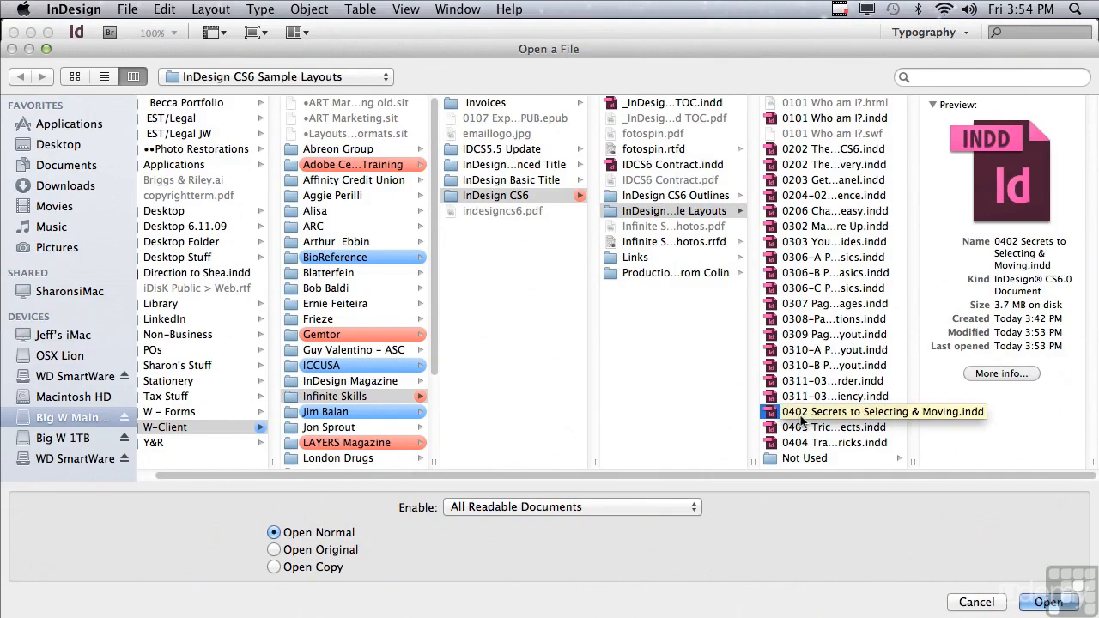
click(1048, 603)
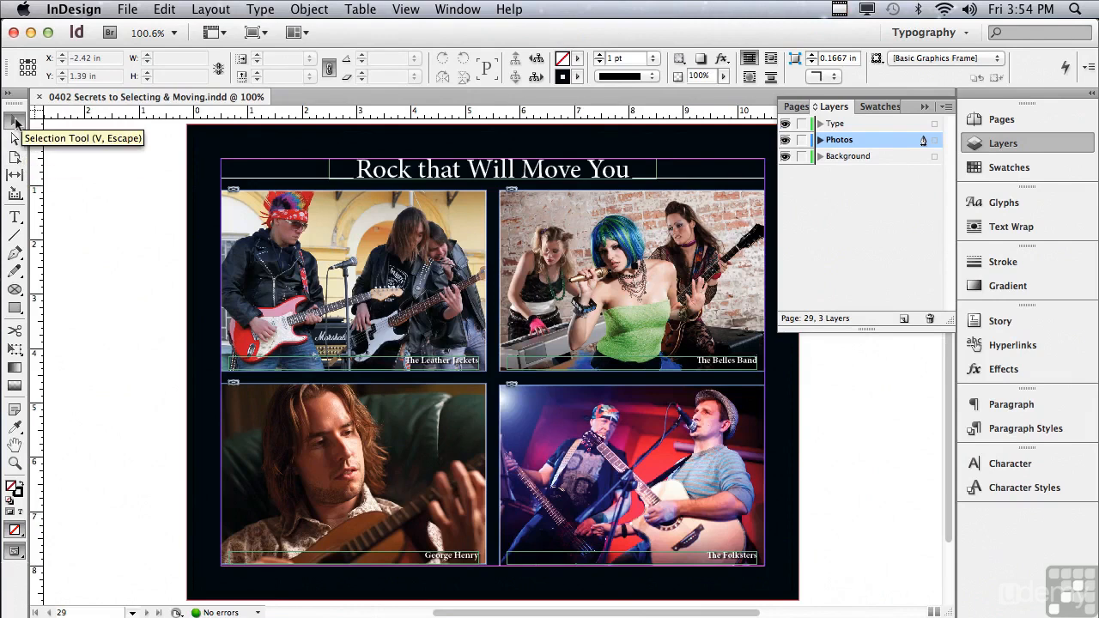
Select The Leather Jackets photo frame with the Selection tool and clear the selection
key(v)
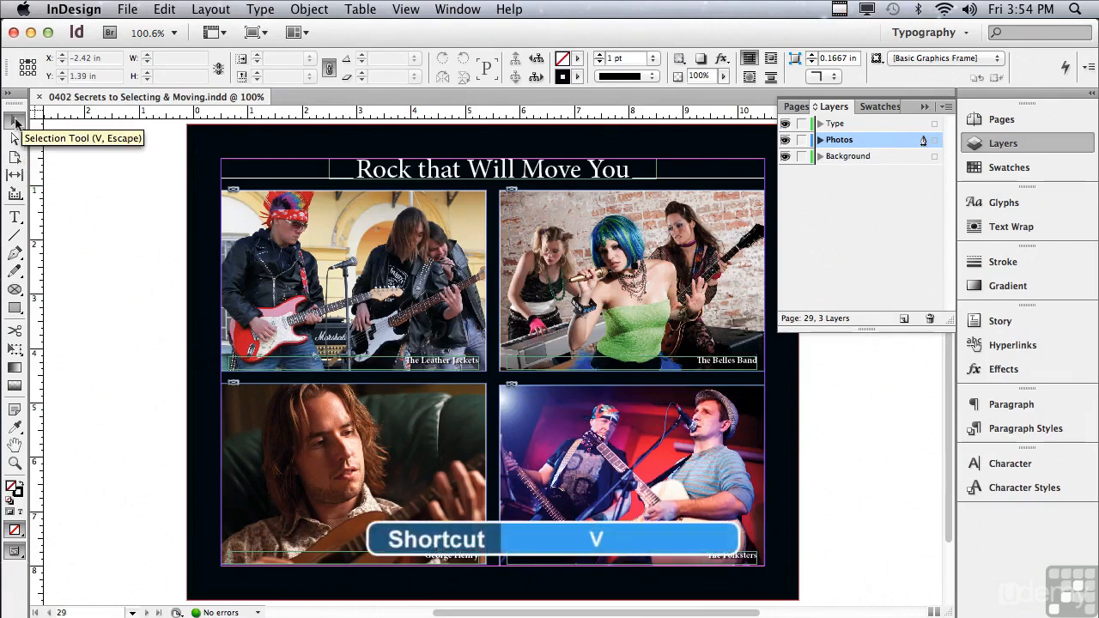
click(249, 230)
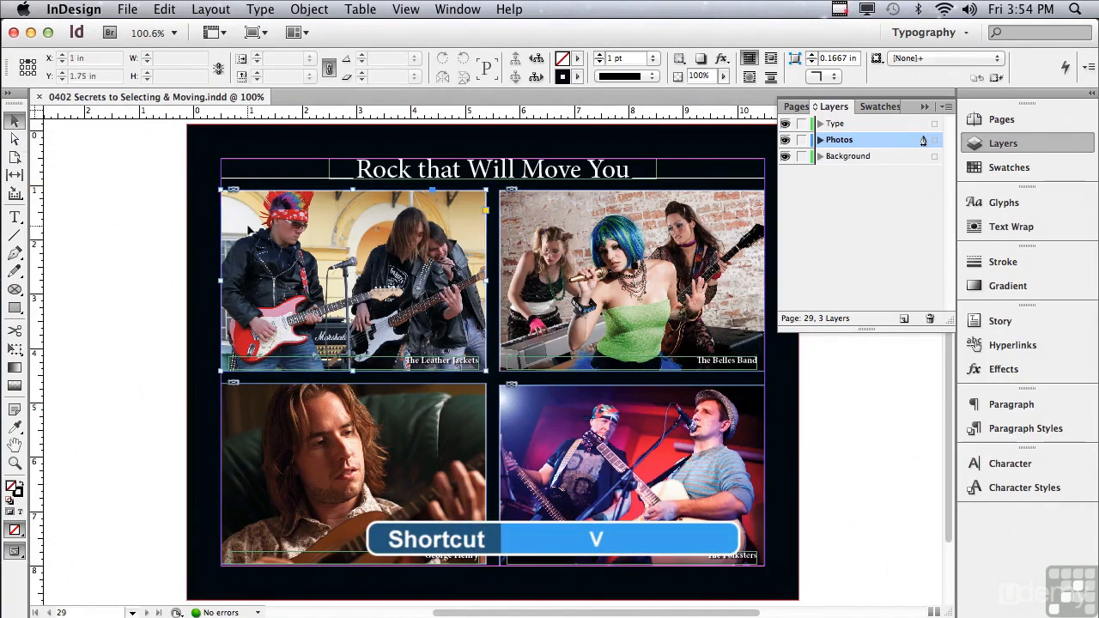
click(137, 235)
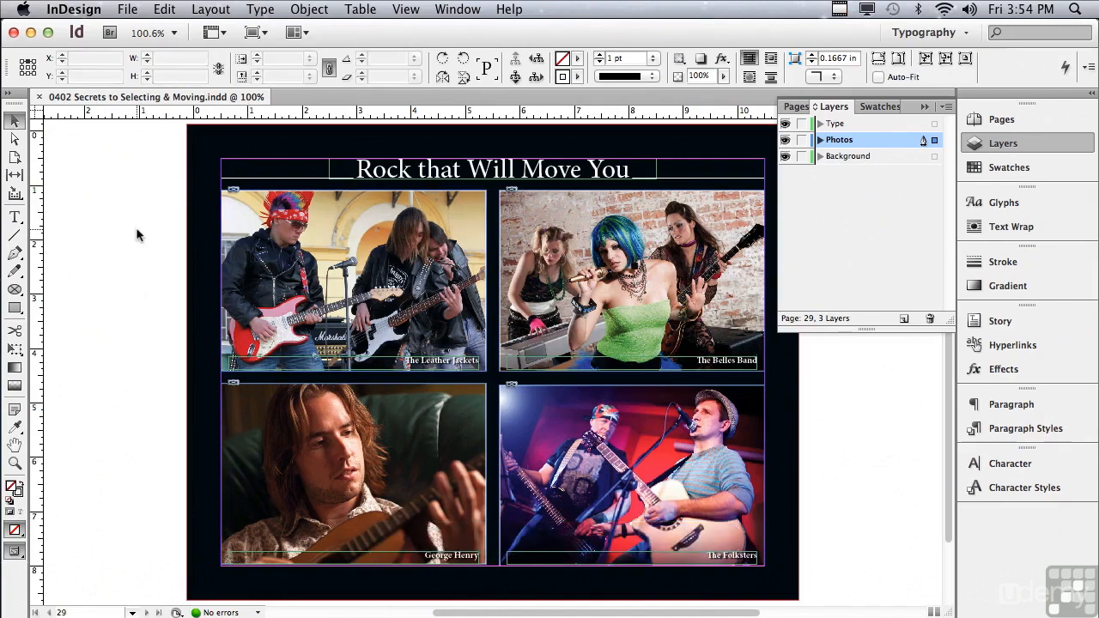
Expand the Photos layer, select the 559_3369821.JPG frame and the image inside the 158_2713579.JPG frame from its list, and deselect
click(821, 140)
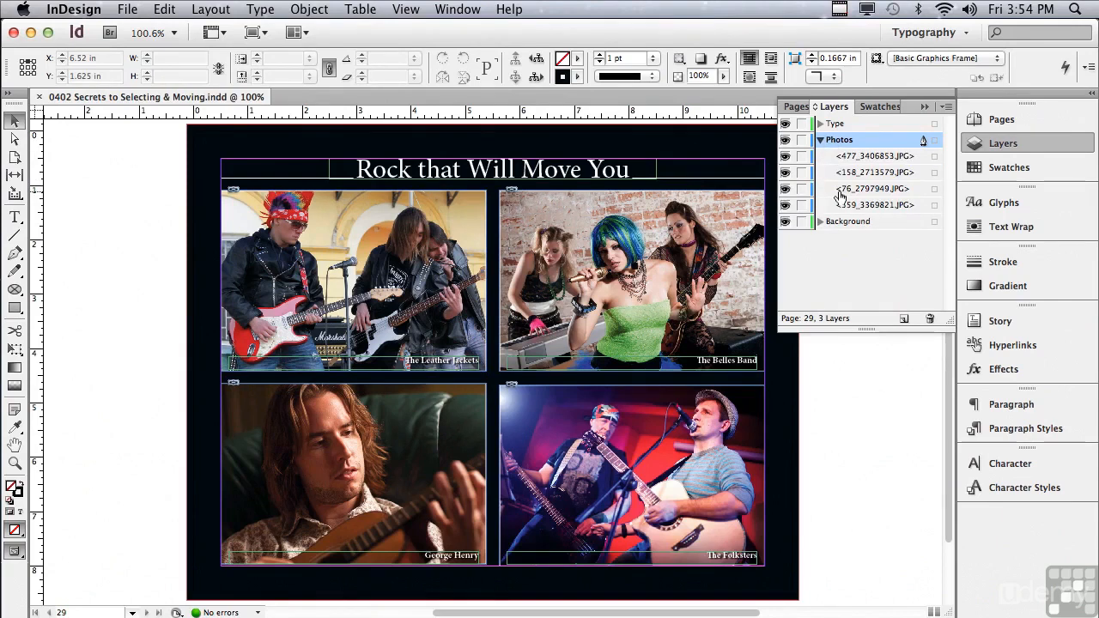
click(935, 208)
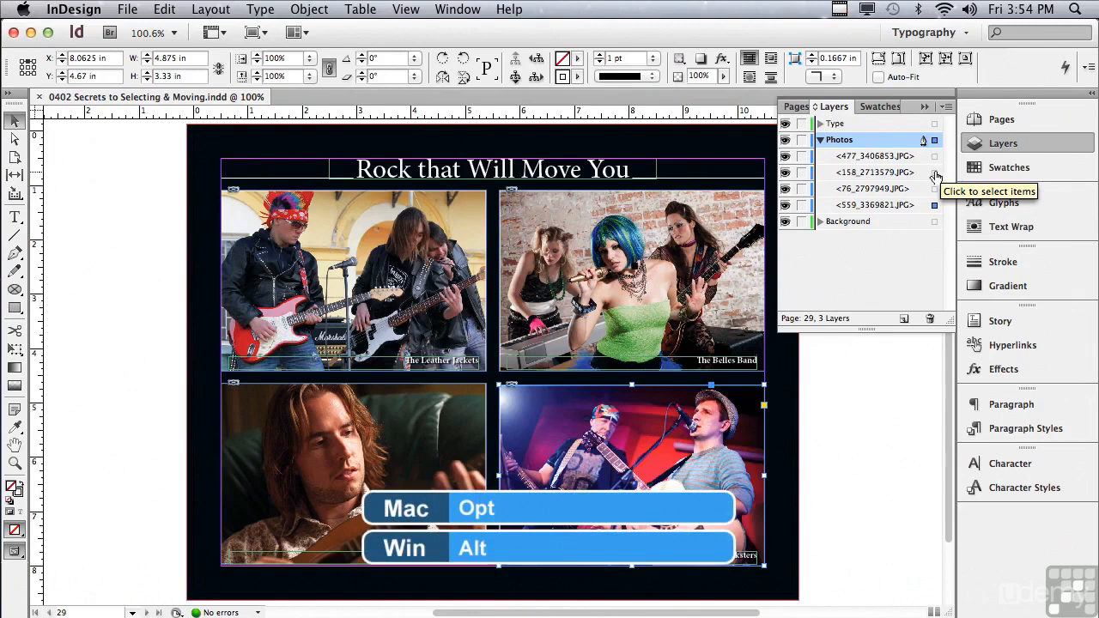
alt+click(936, 173)
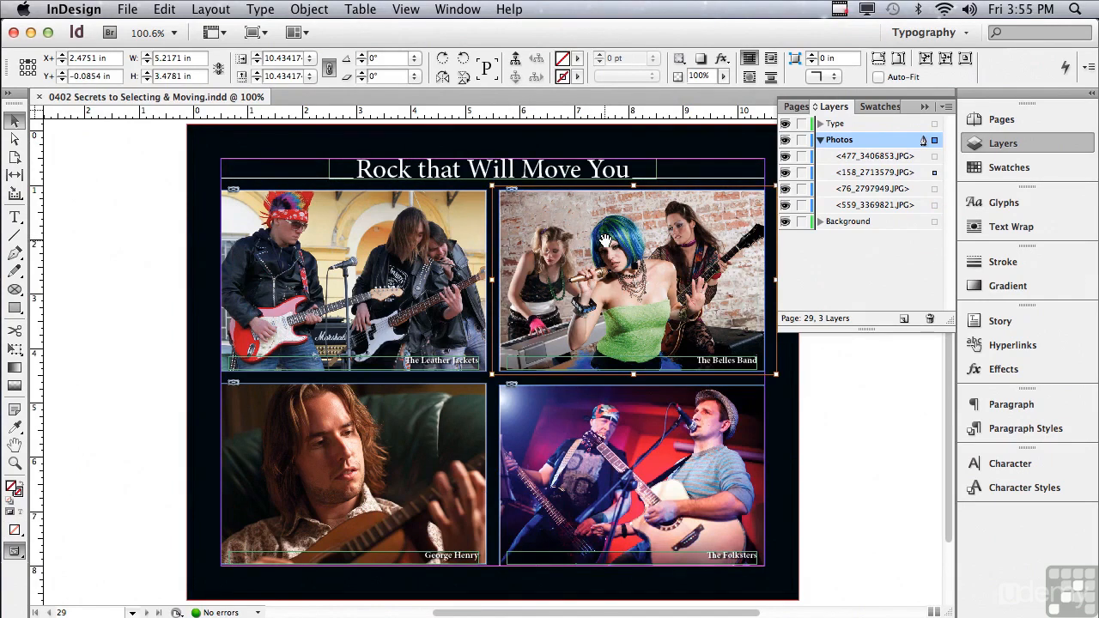
click(111, 242)
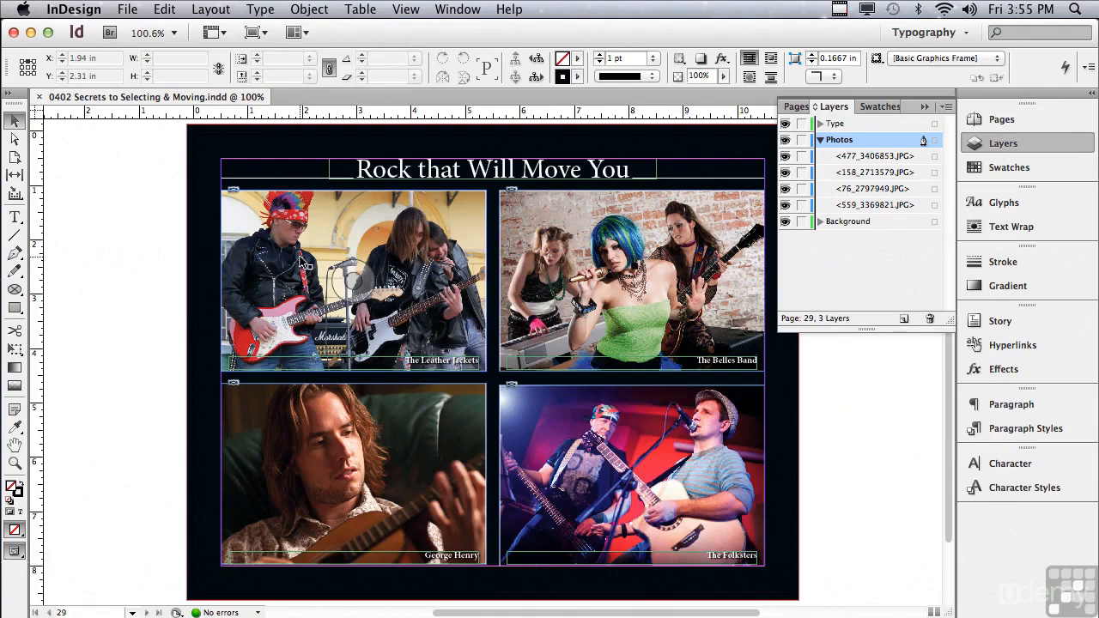
Move The Leather Jackets image within its frame using its content grabber, undo the move and deselect
click(356, 280)
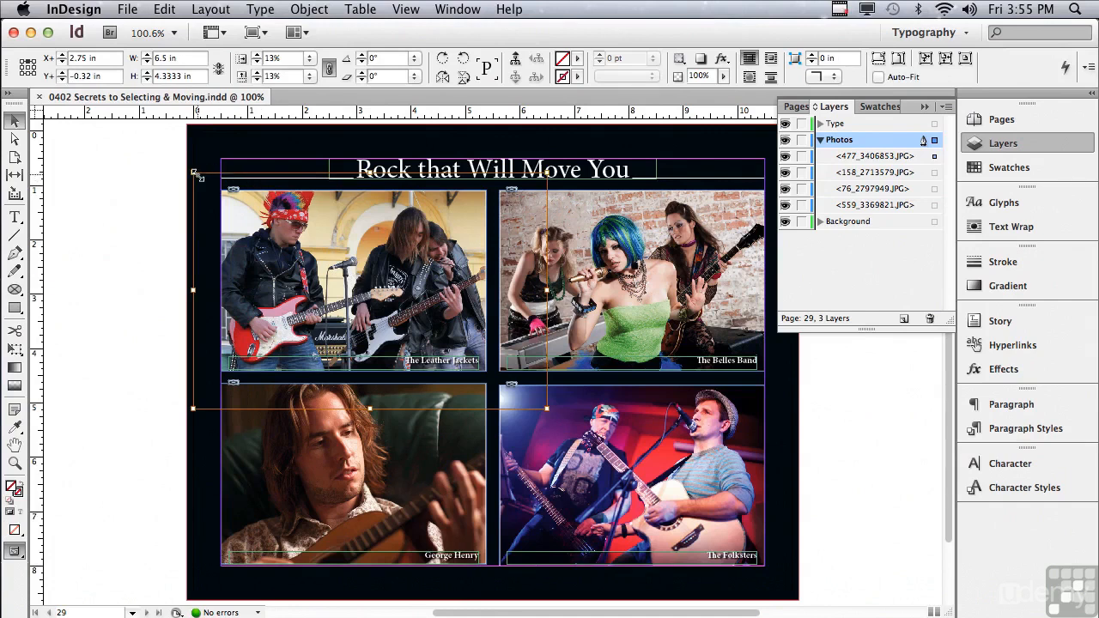
click(142, 178)
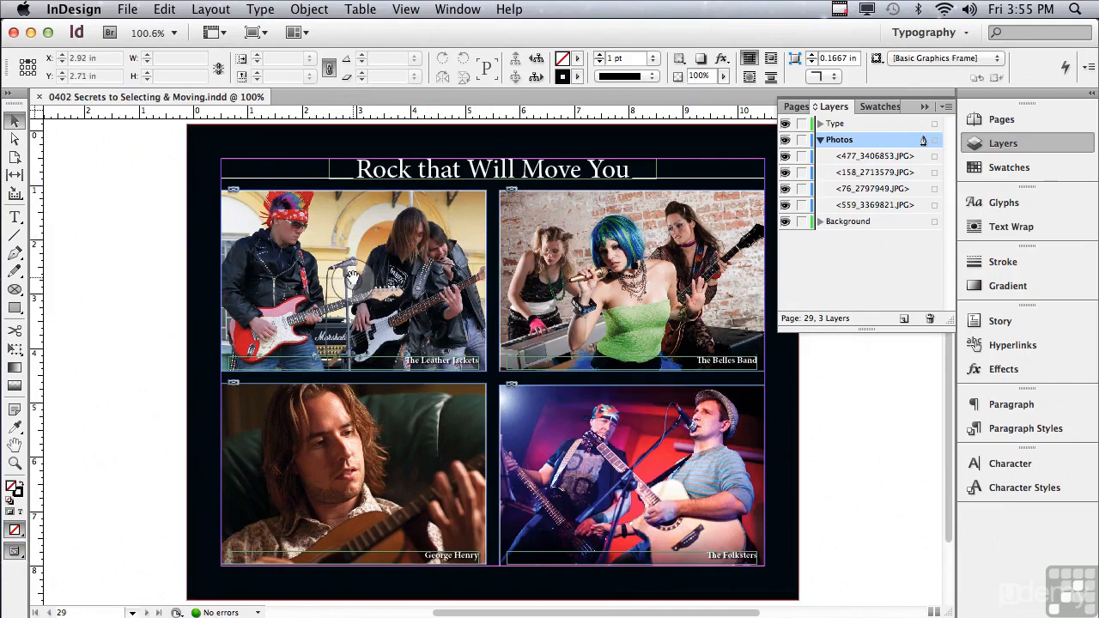
drag(369, 284, 422, 307)
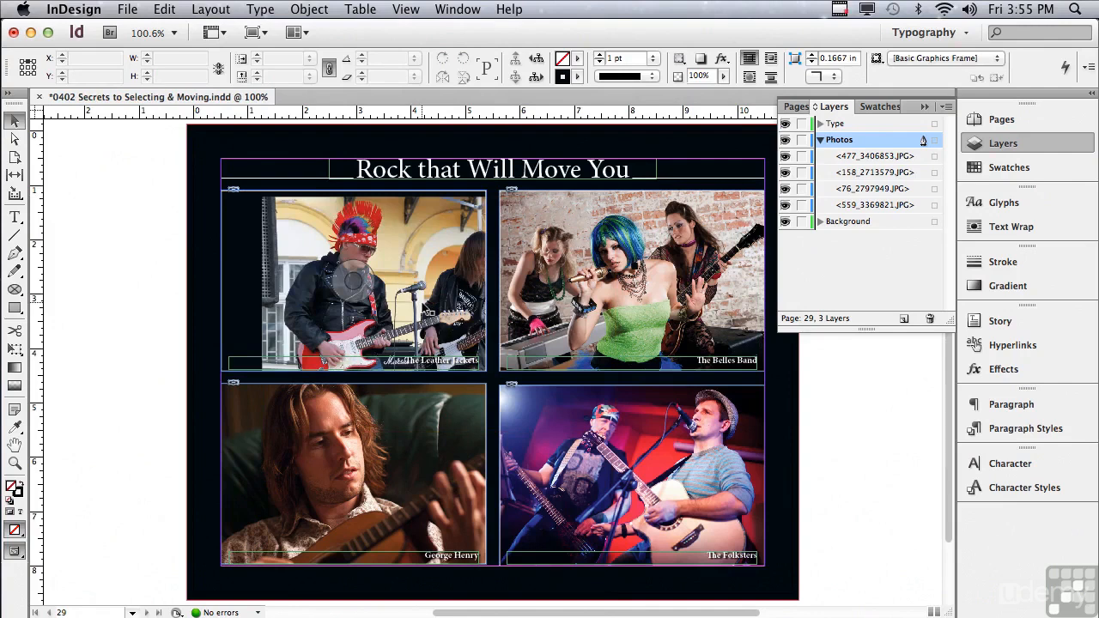
click(65, 240)
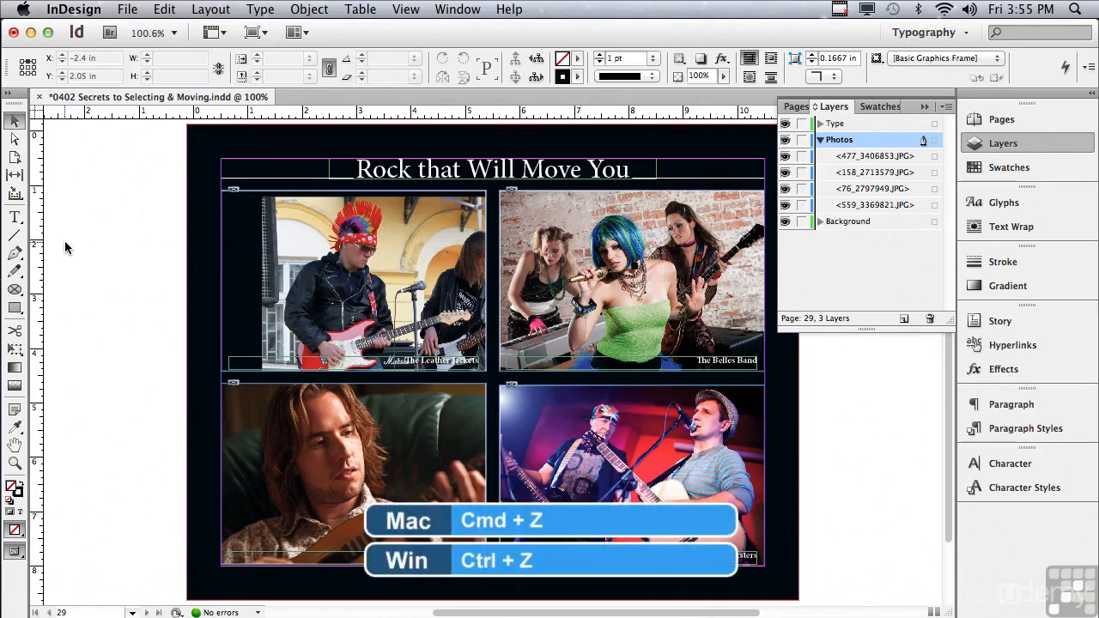
key(super+z)
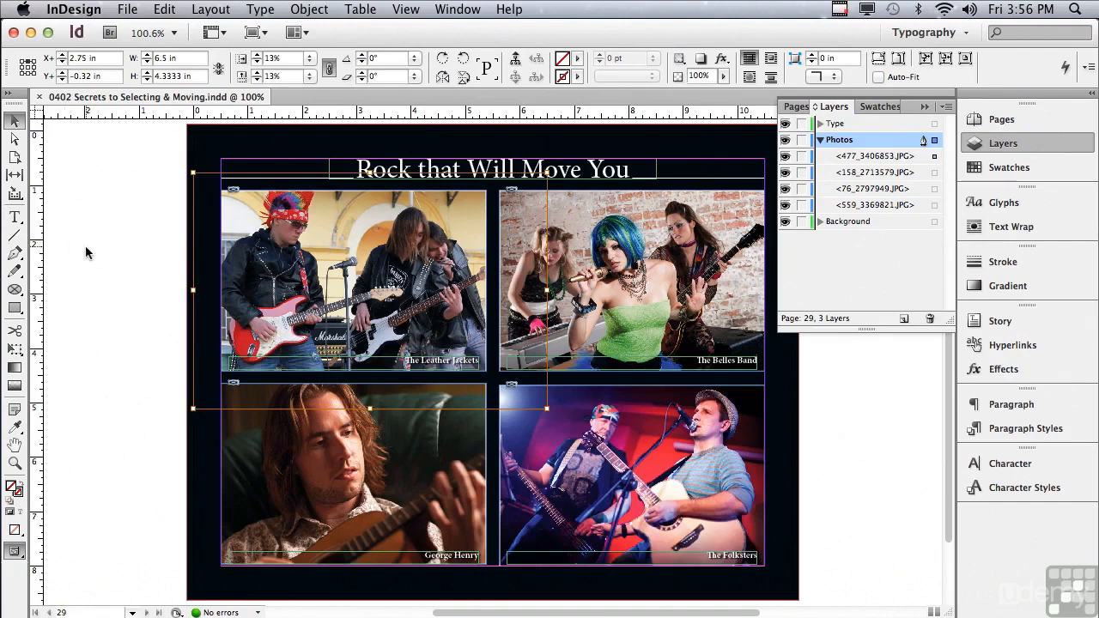
click(76, 248)
Select down through the stacked objects at The Belles Band caption, from text frame to photo frame to background
click(704, 365)
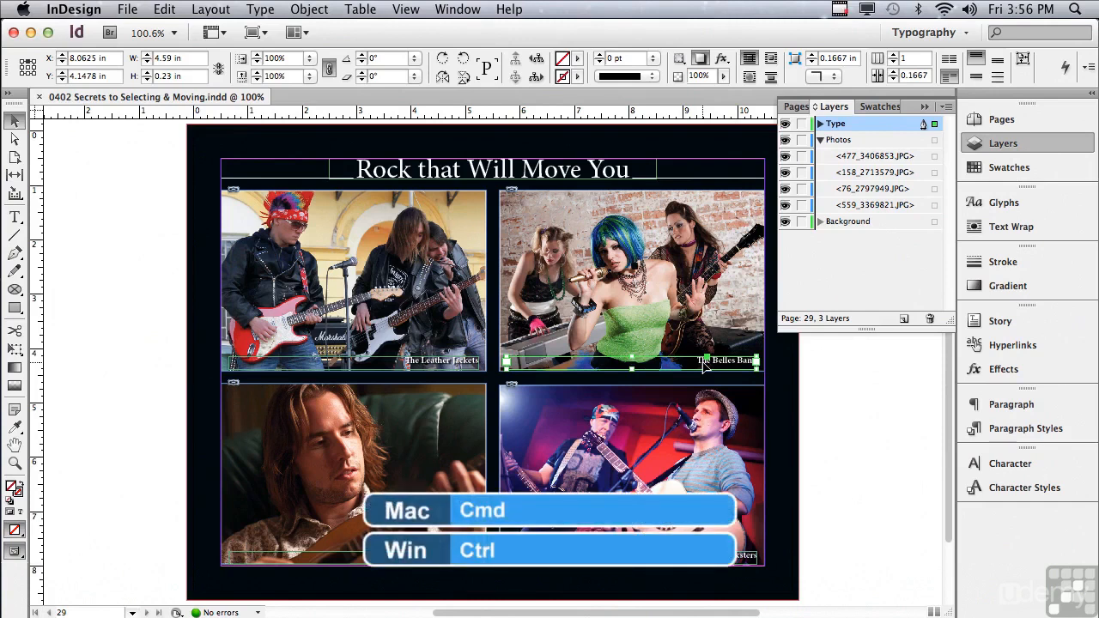
super+click(704, 365)
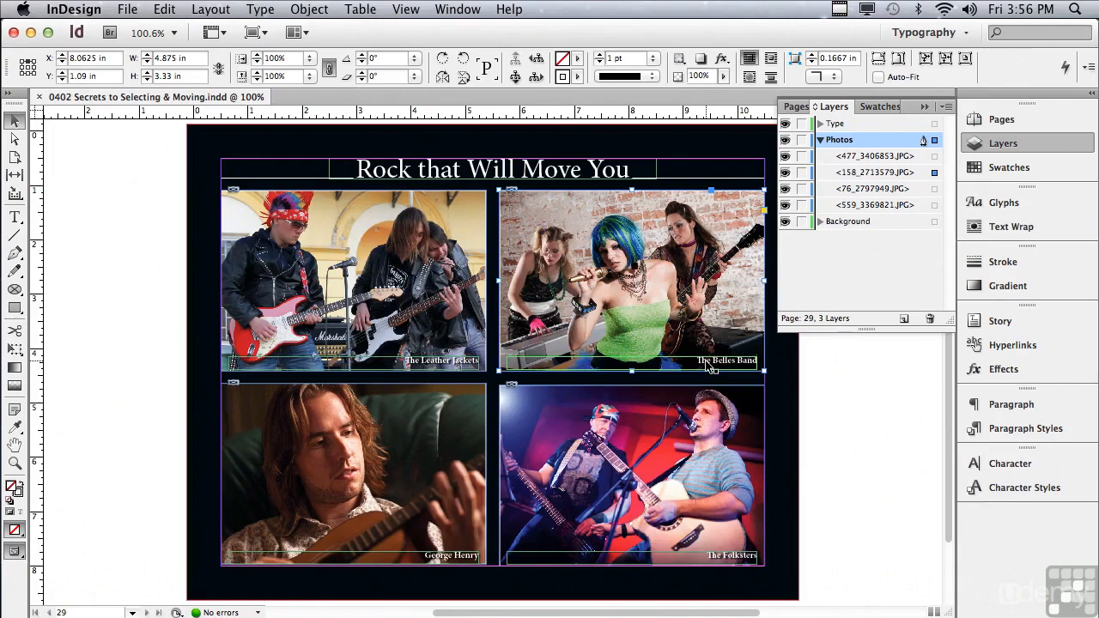
super+click(707, 362)
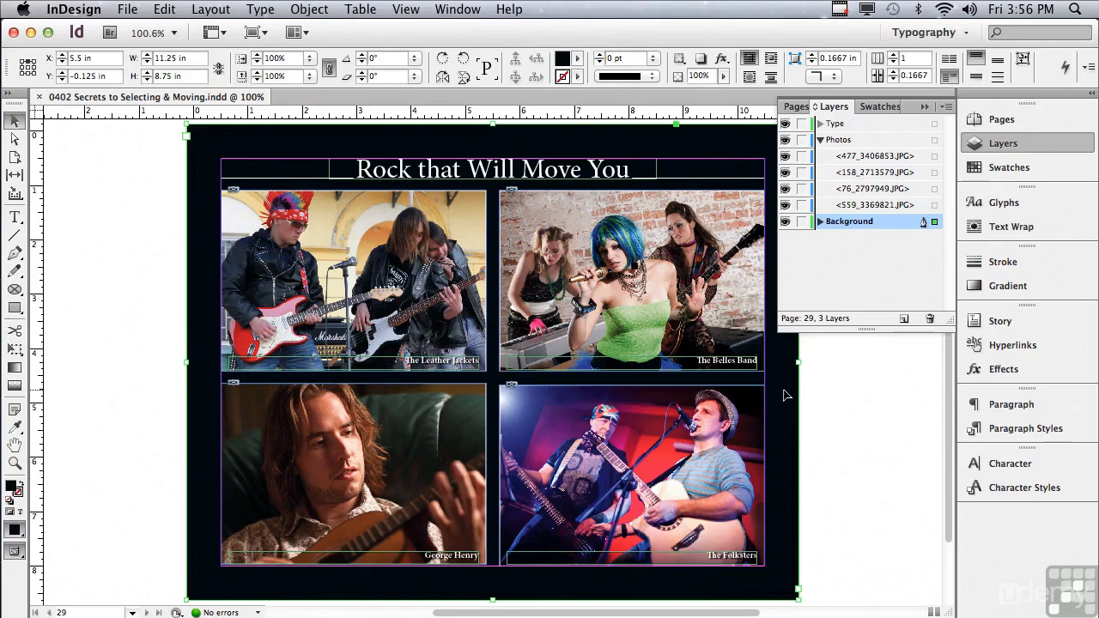
Select the contents of all four frames on the Photos layer, delete the images, and undo the deletion
click(935, 157)
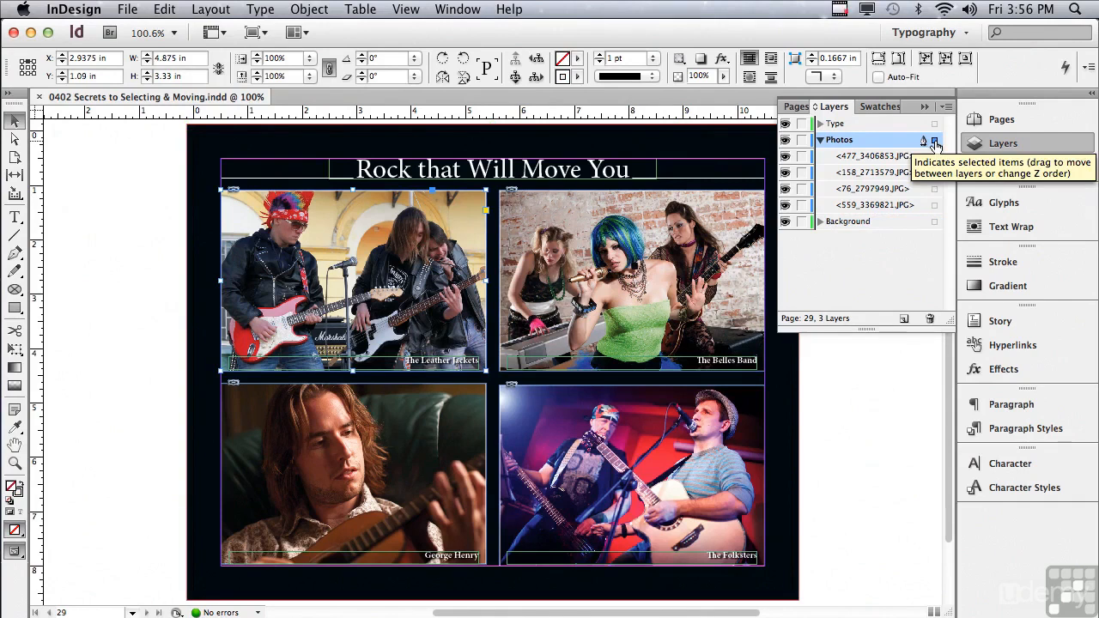
click(934, 141)
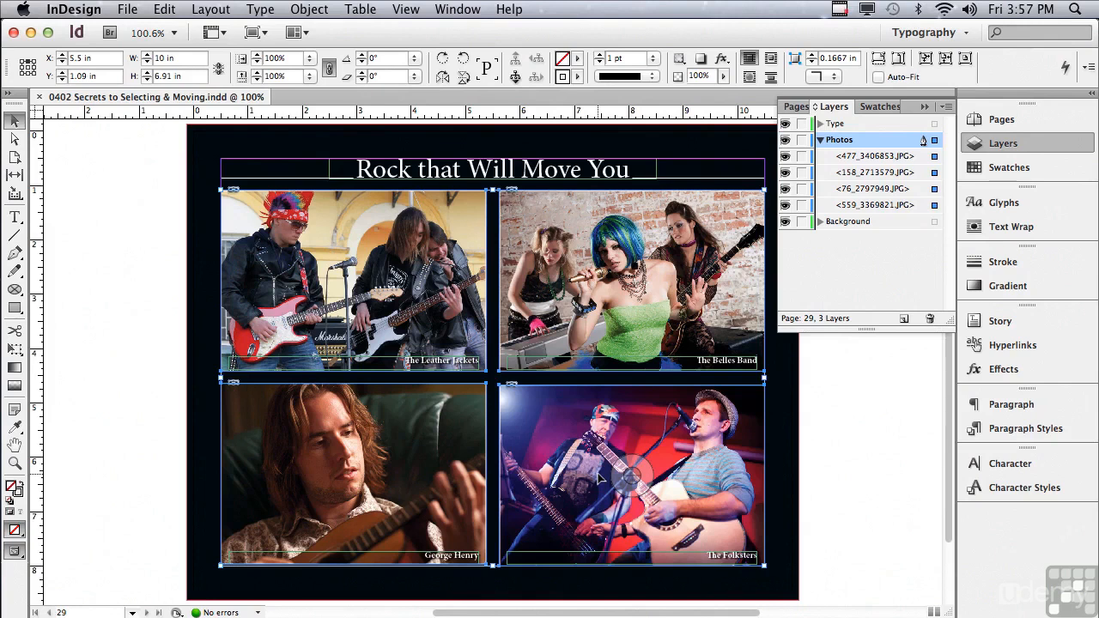
click(515, 79)
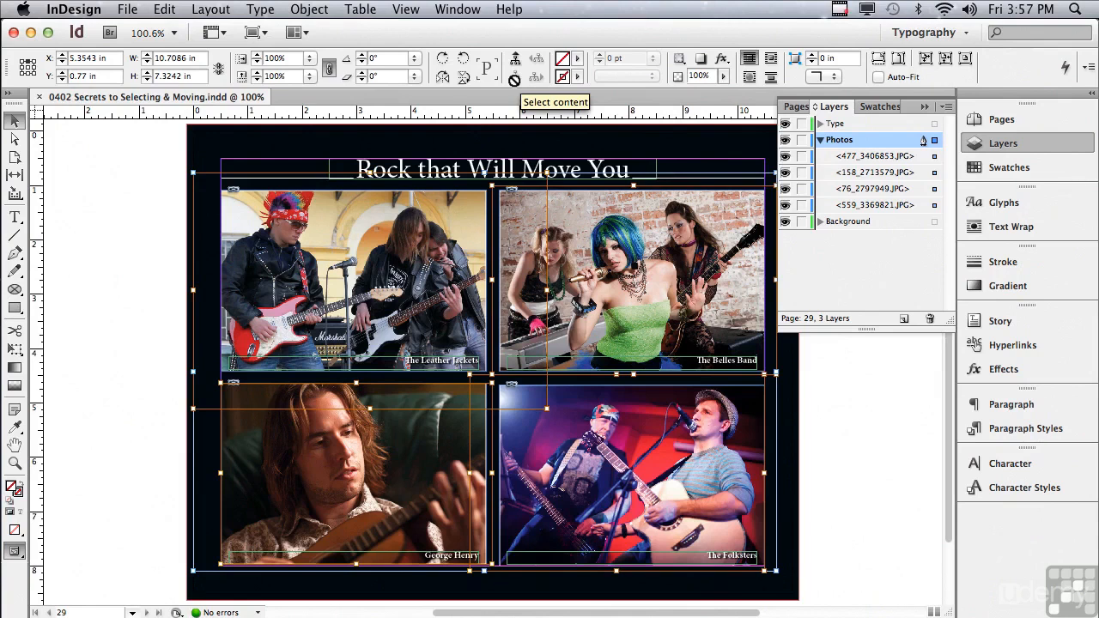
key(Delete)
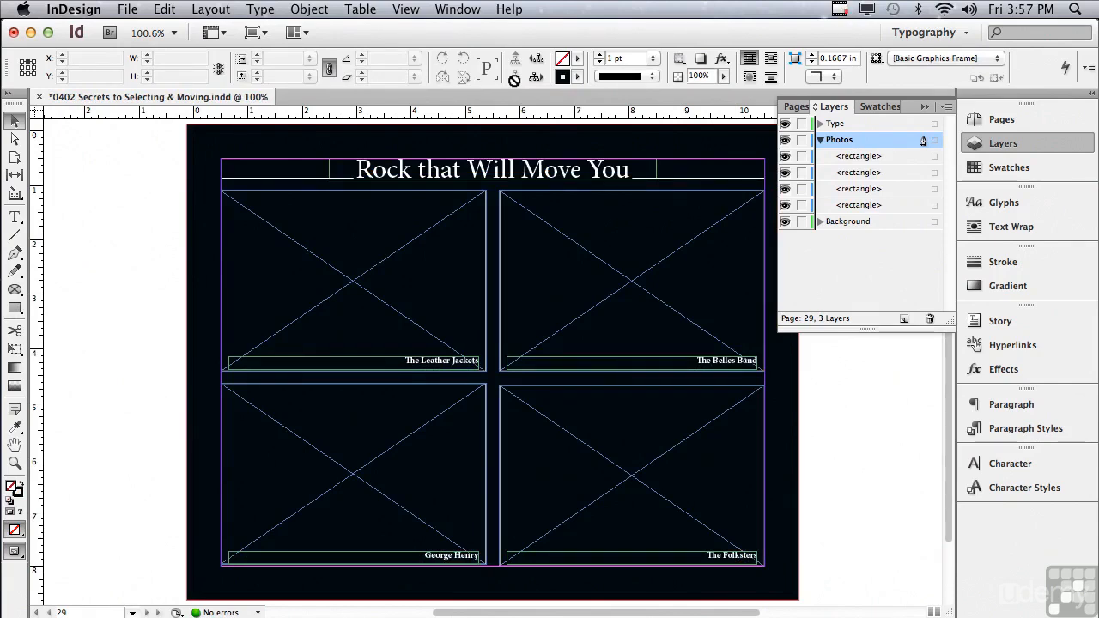
key(super+z)
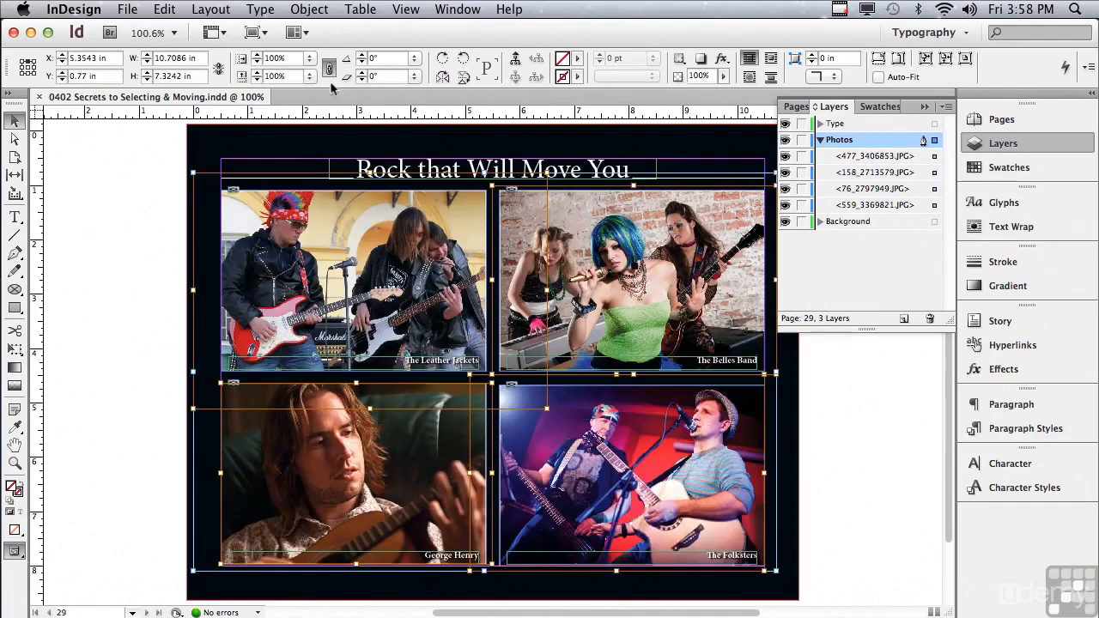
click(108, 153)
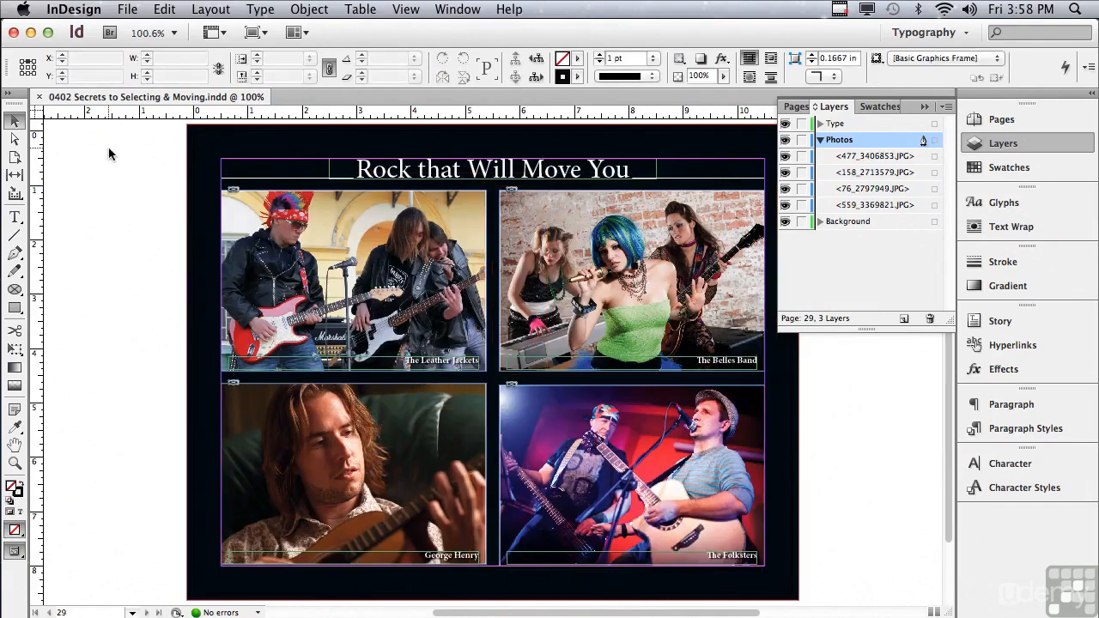
Move the grouped title "Rock that Will Move You" up to Y 0 in and undo the move
click(249, 167)
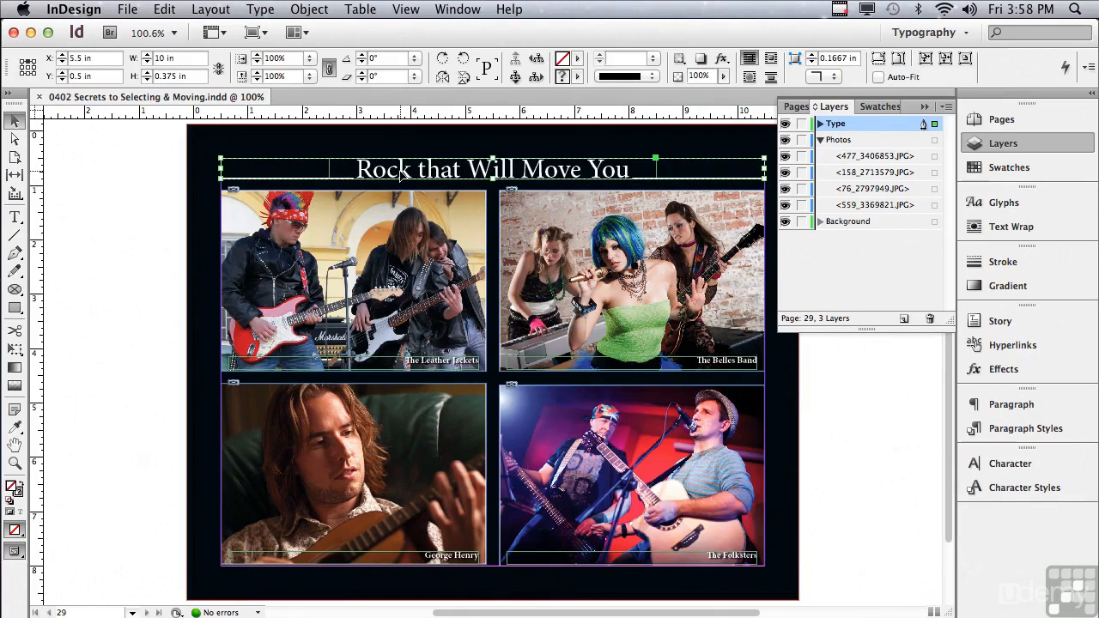
drag(400, 175, 402, 170)
drag(399, 157, 399, 146)
click(108, 194)
drag(389, 155, 398, 144)
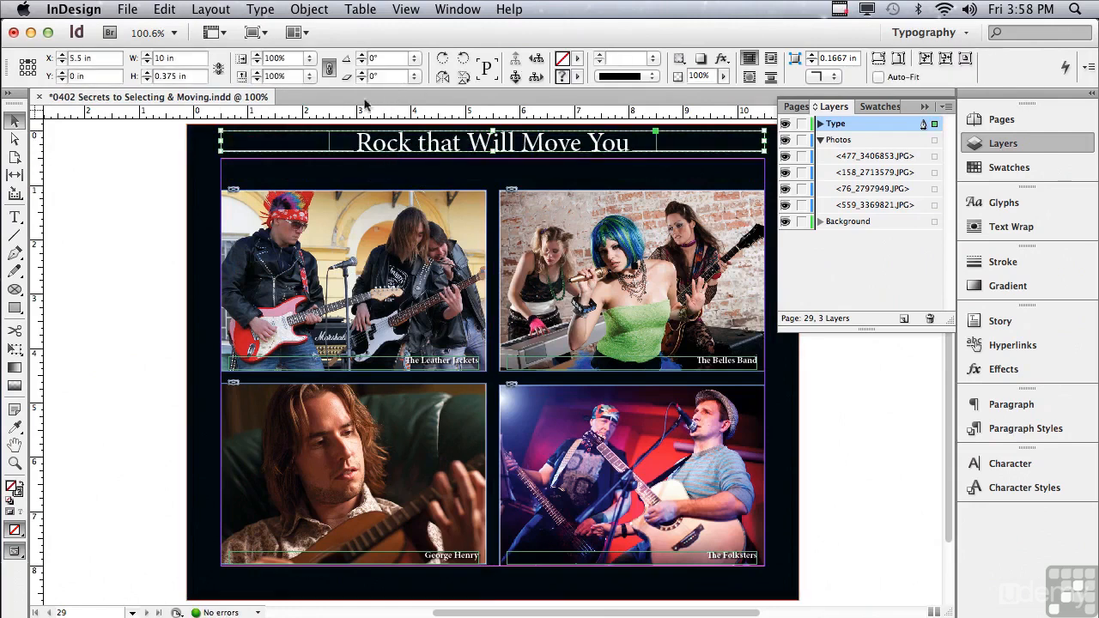
click(95, 237)
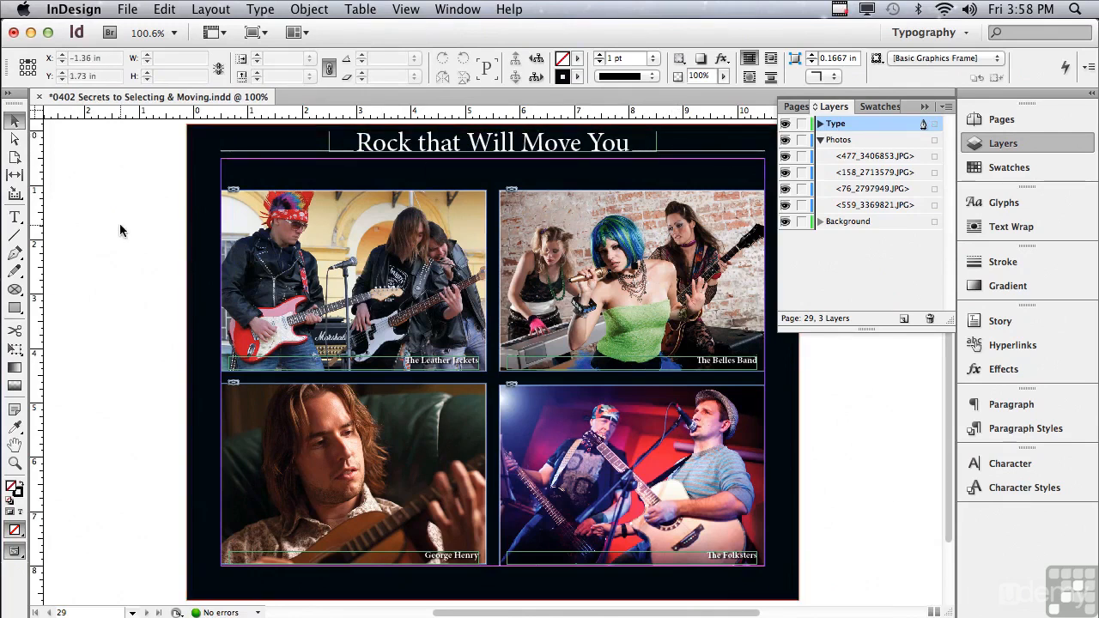
key(super+z)
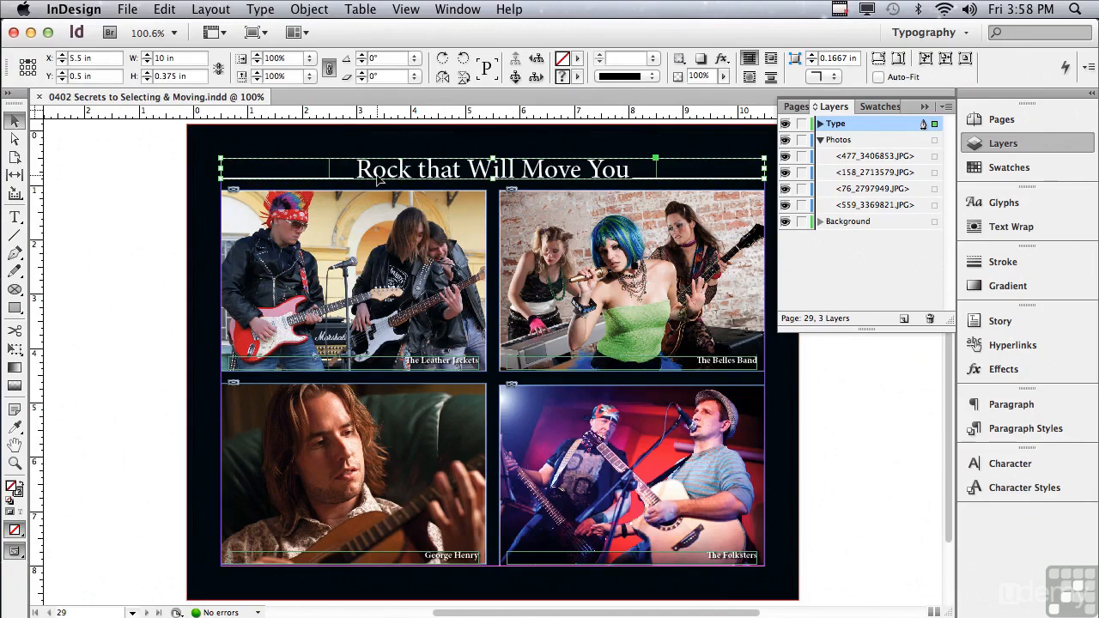
Ungroup the title objects and select the rule line on each side of the title individually
click(309, 10)
click(322, 122)
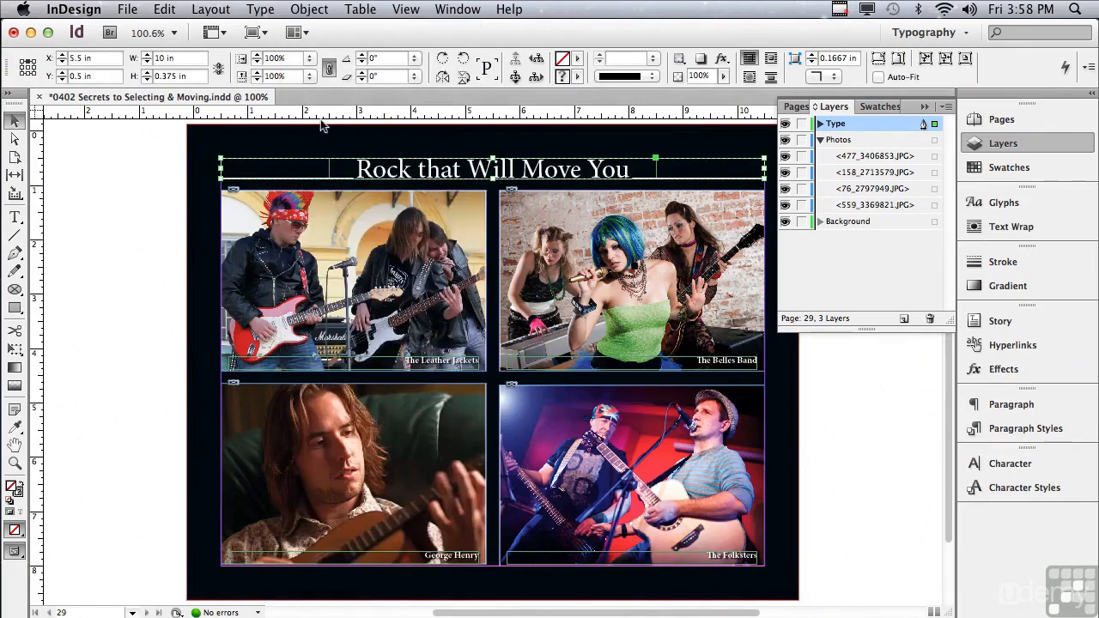
click(152, 185)
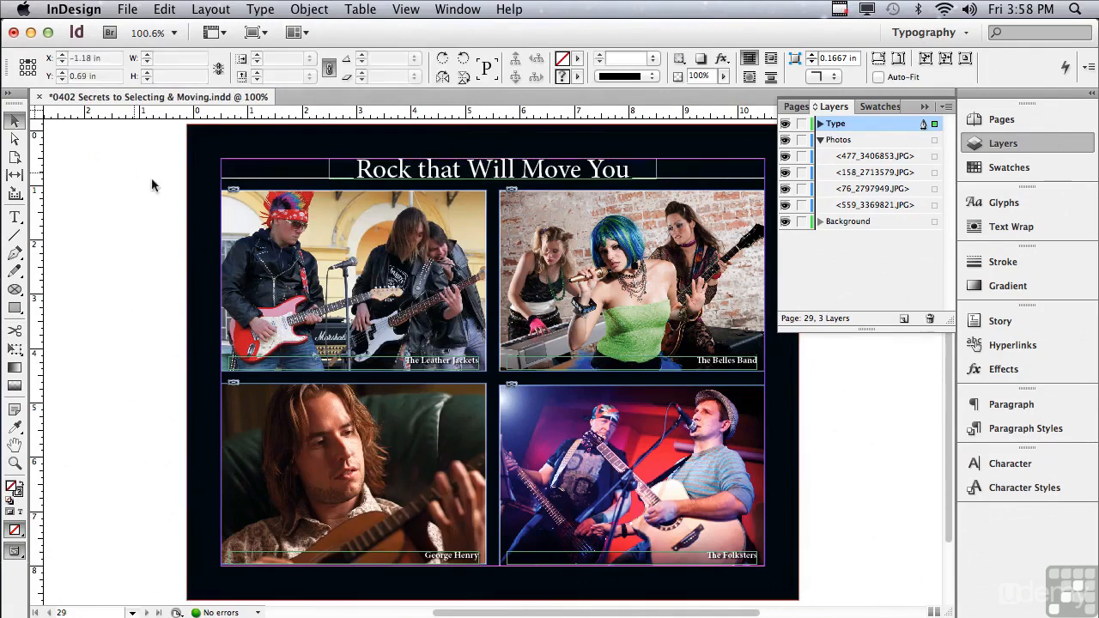
click(238, 179)
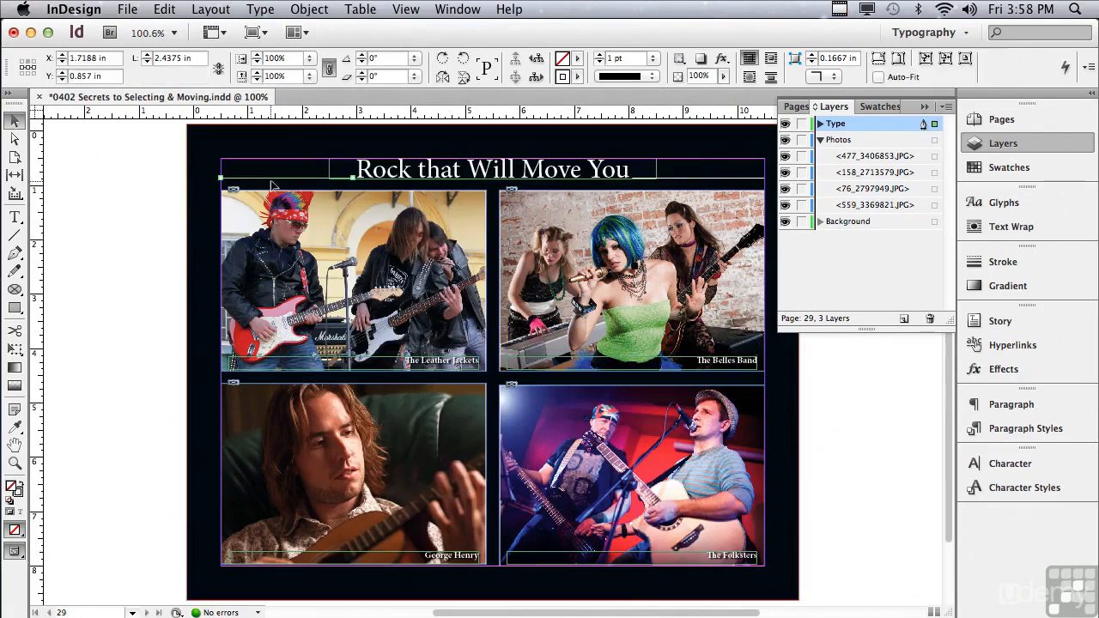
click(679, 184)
click(687, 178)
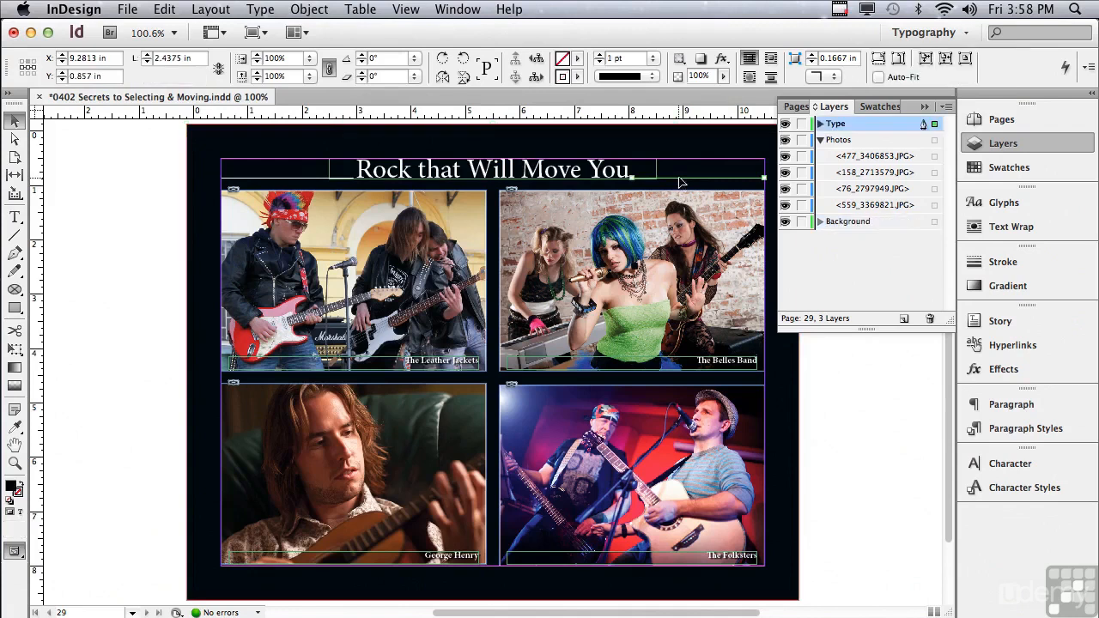
Lock the Background layer and group the title text frame with the rule lines on both sides of it
click(801, 222)
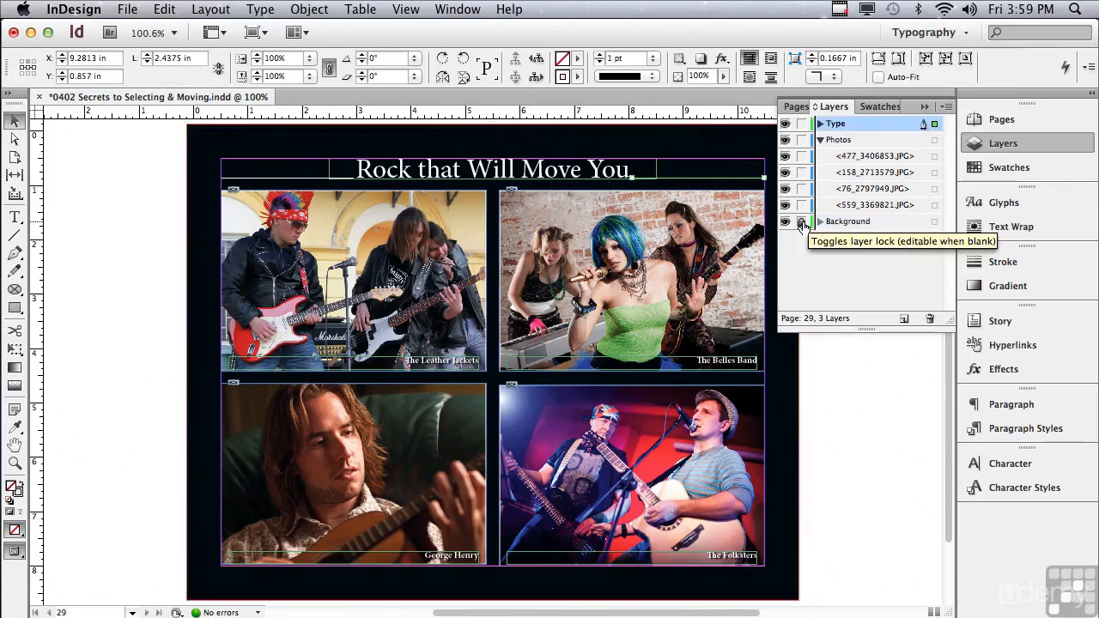
drag(147, 149, 712, 185)
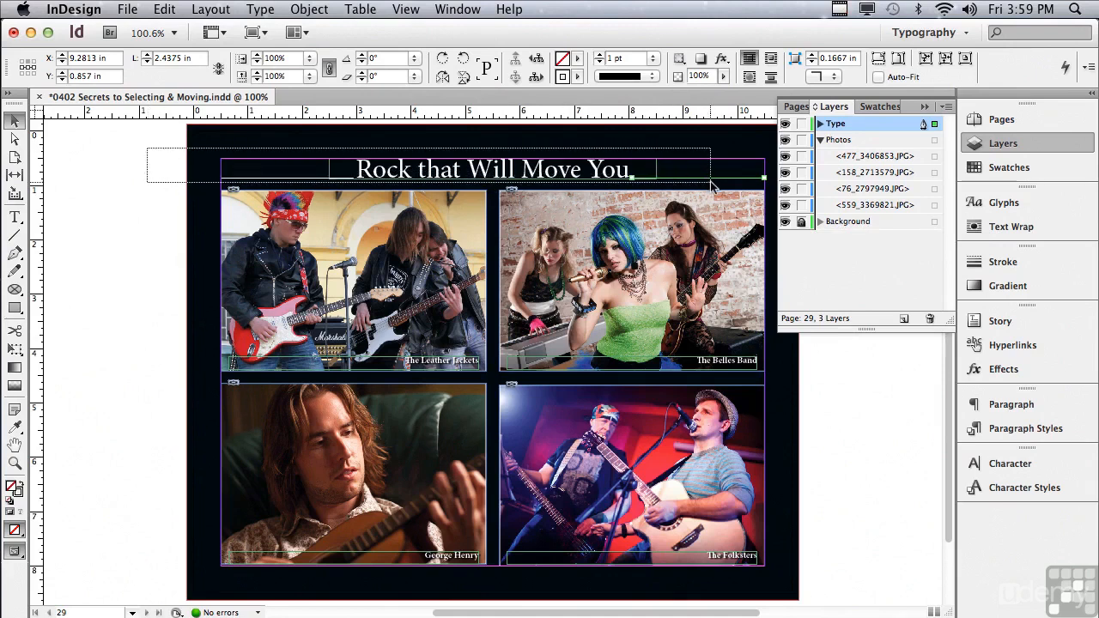
drag(711, 184, 703, 186)
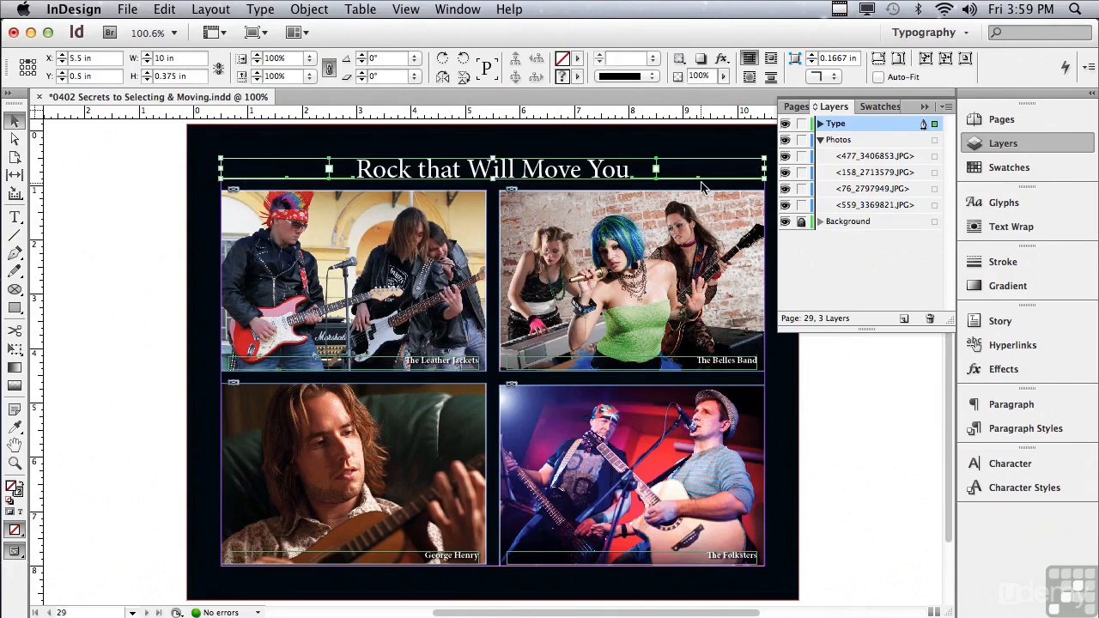
click(307, 10)
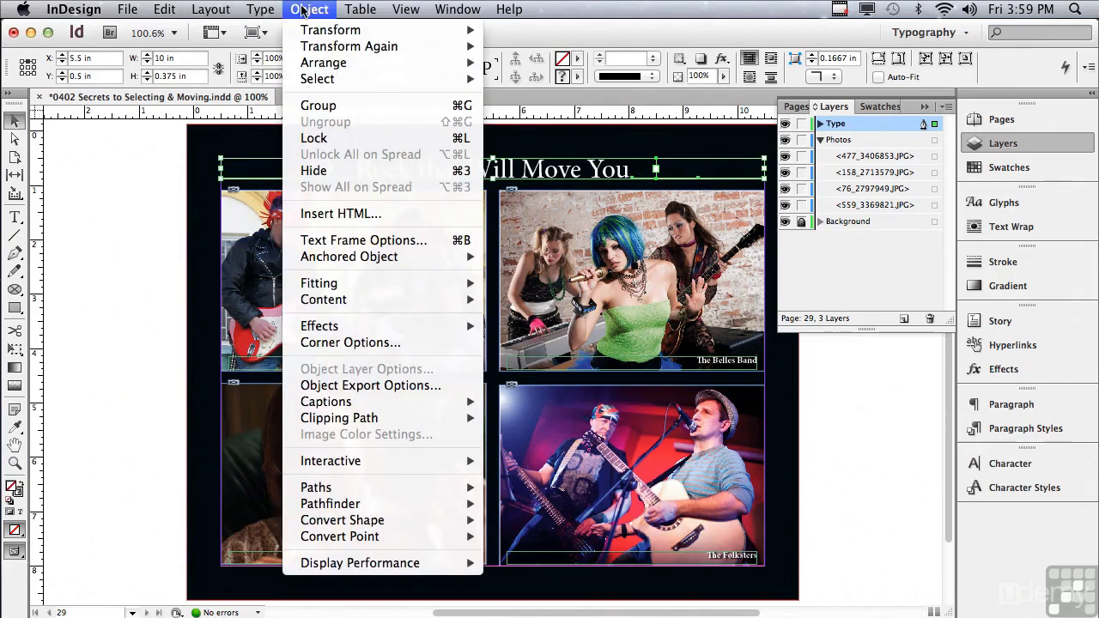
click(322, 115)
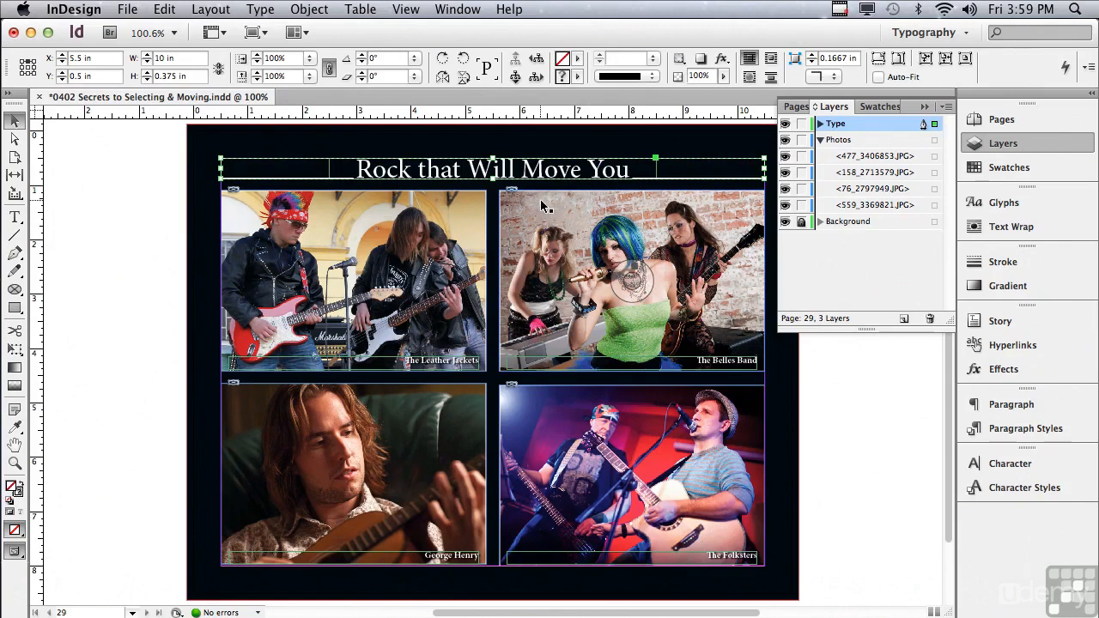
Select the title text frame and one rule line individually inside the group, reselect the whole title group, and deselect it
click(441, 172)
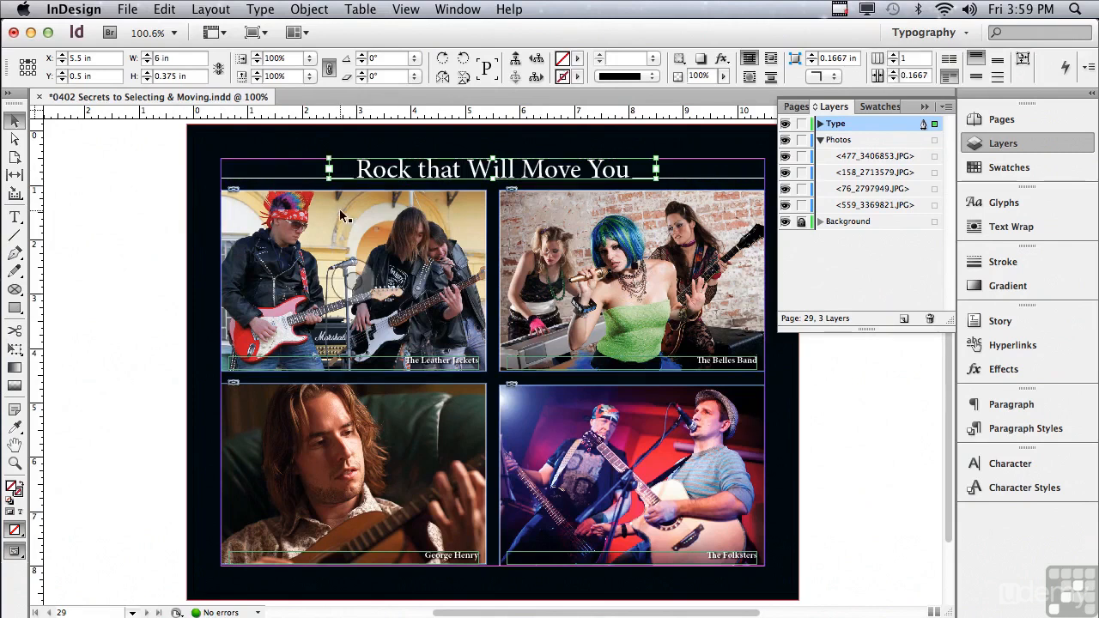
click(317, 181)
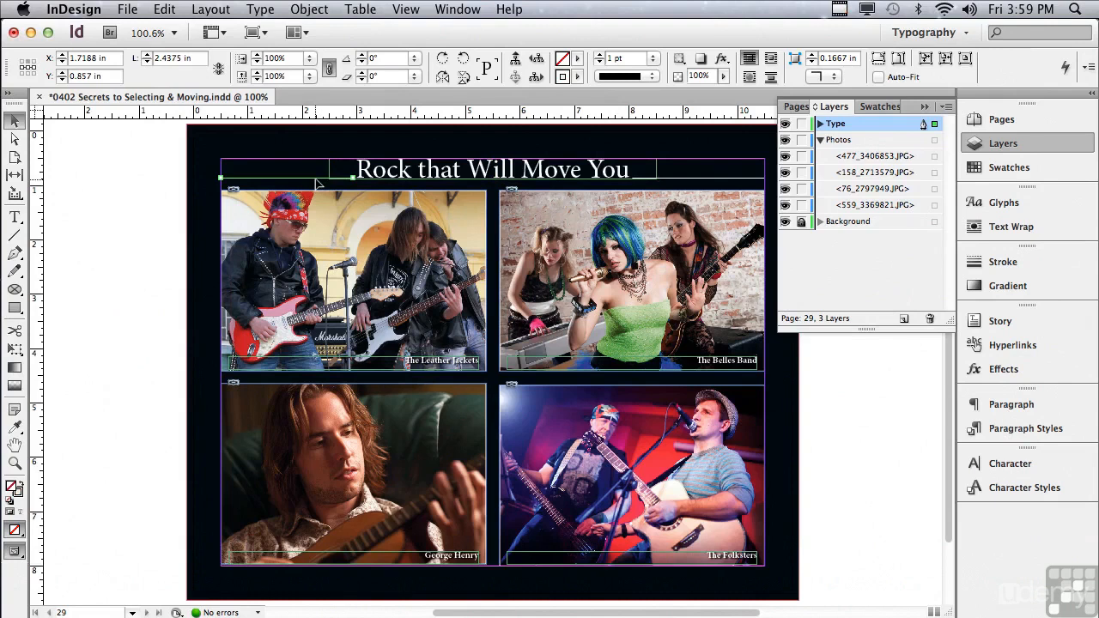
click(142, 167)
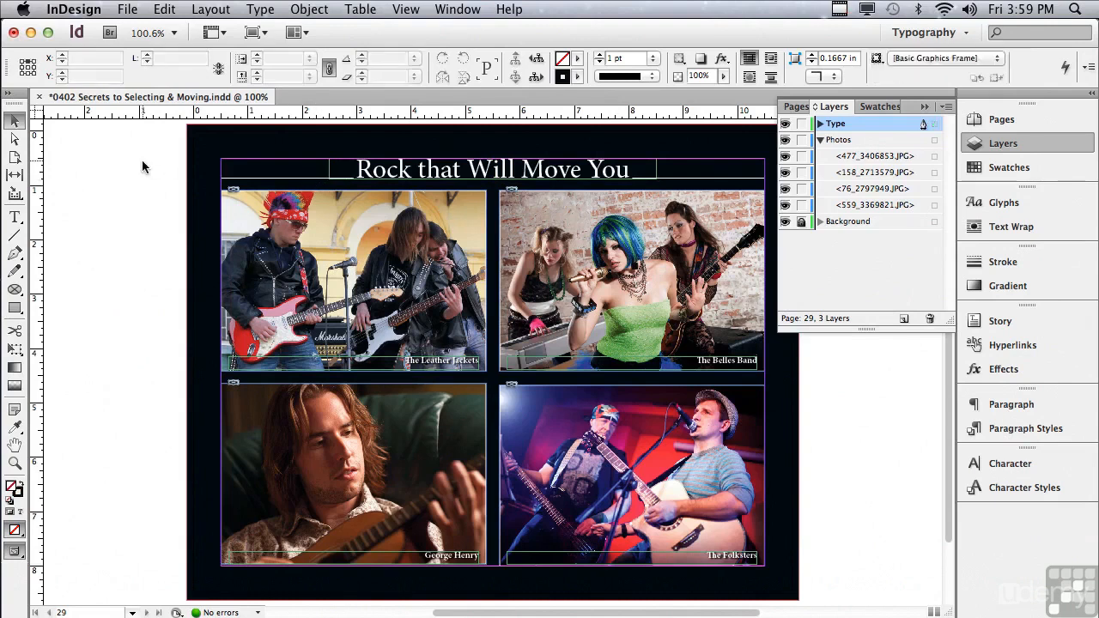
click(386, 168)
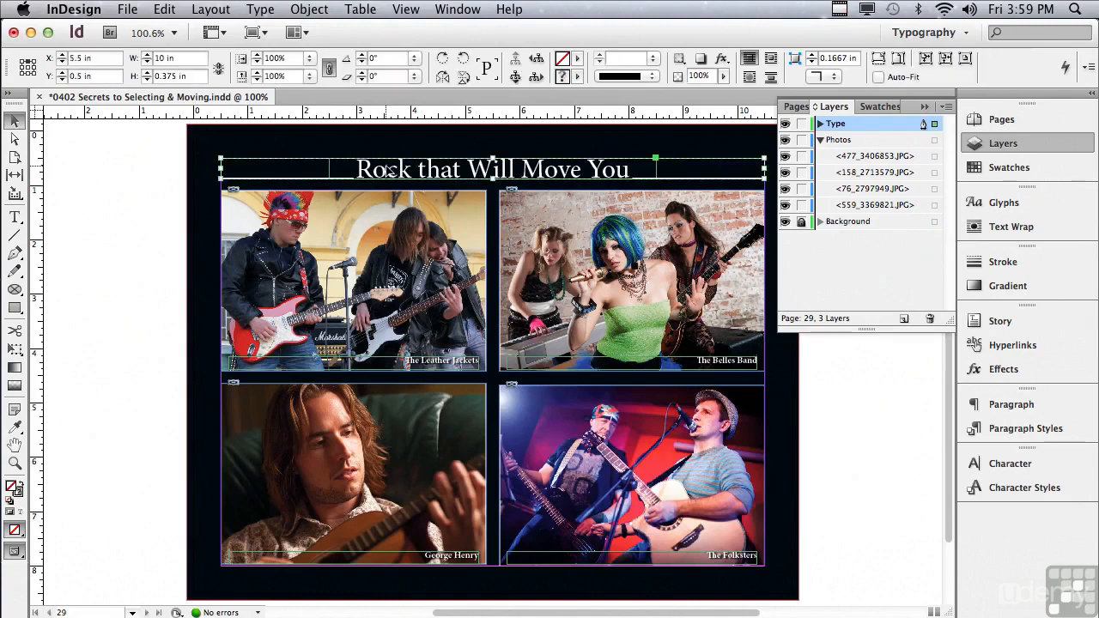
click(172, 227)
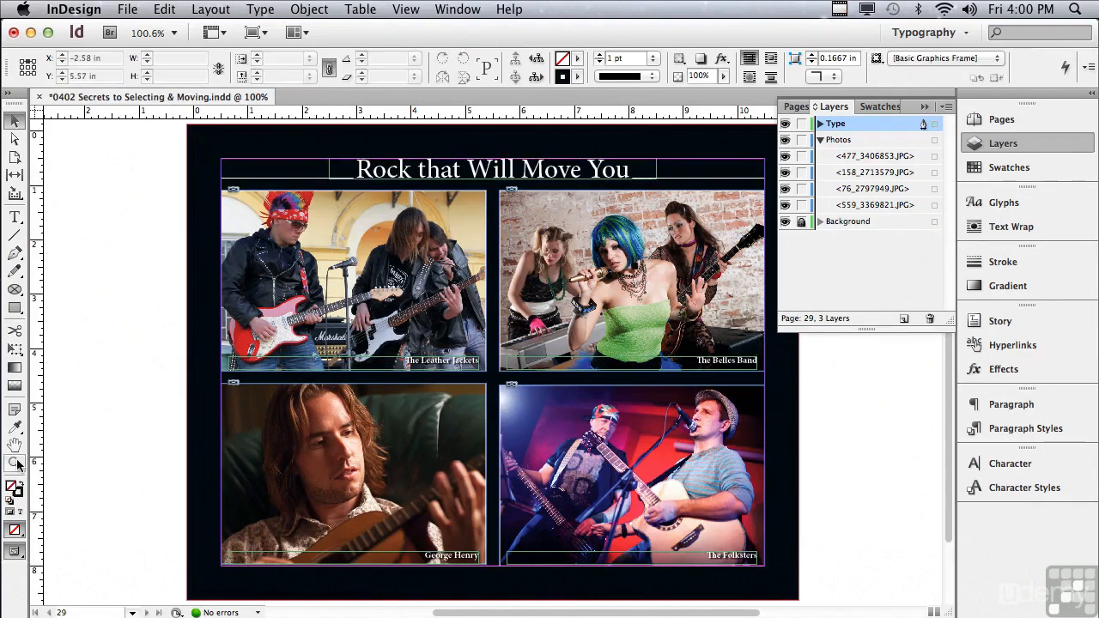
Select The Leather Jackets caption frame together with the image content of the photo behind it
click(15, 464)
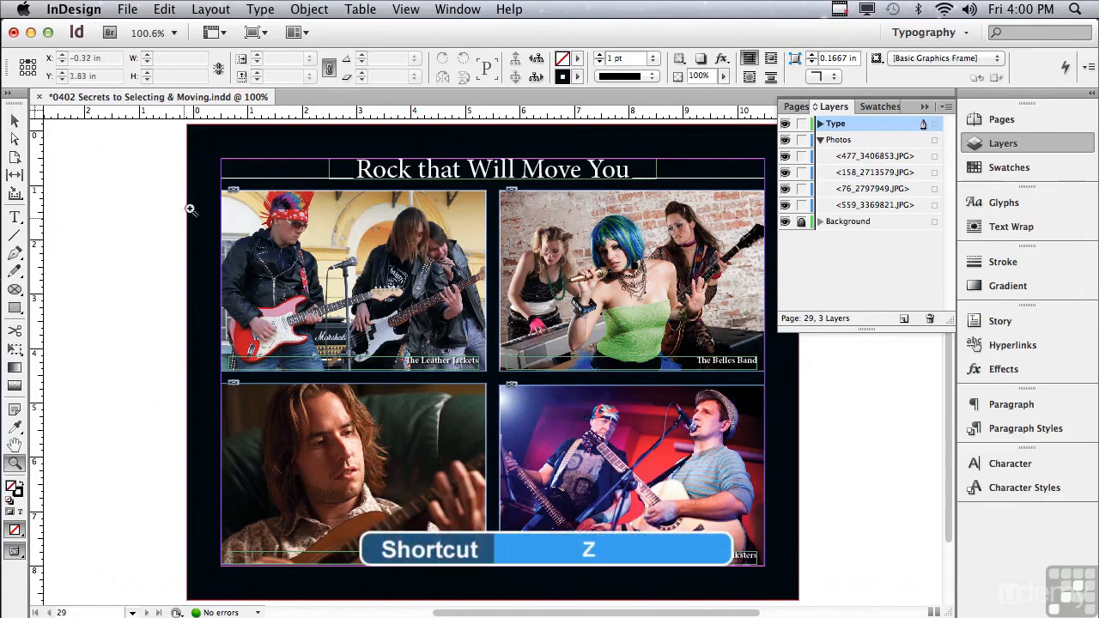
drag(198, 169, 434, 396)
click(15, 121)
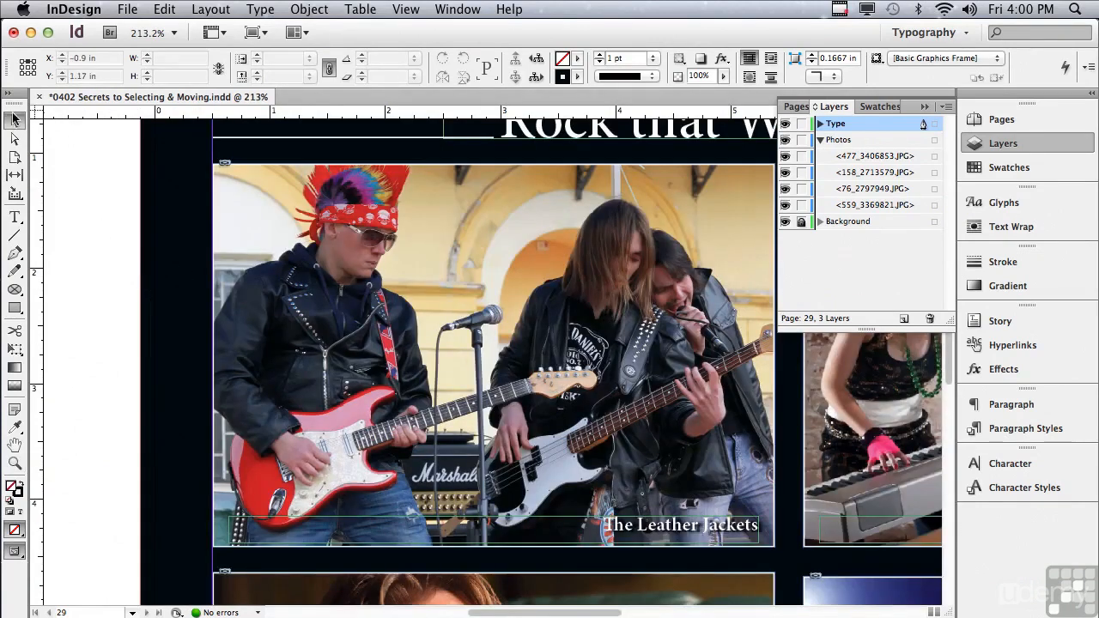
click(680, 529)
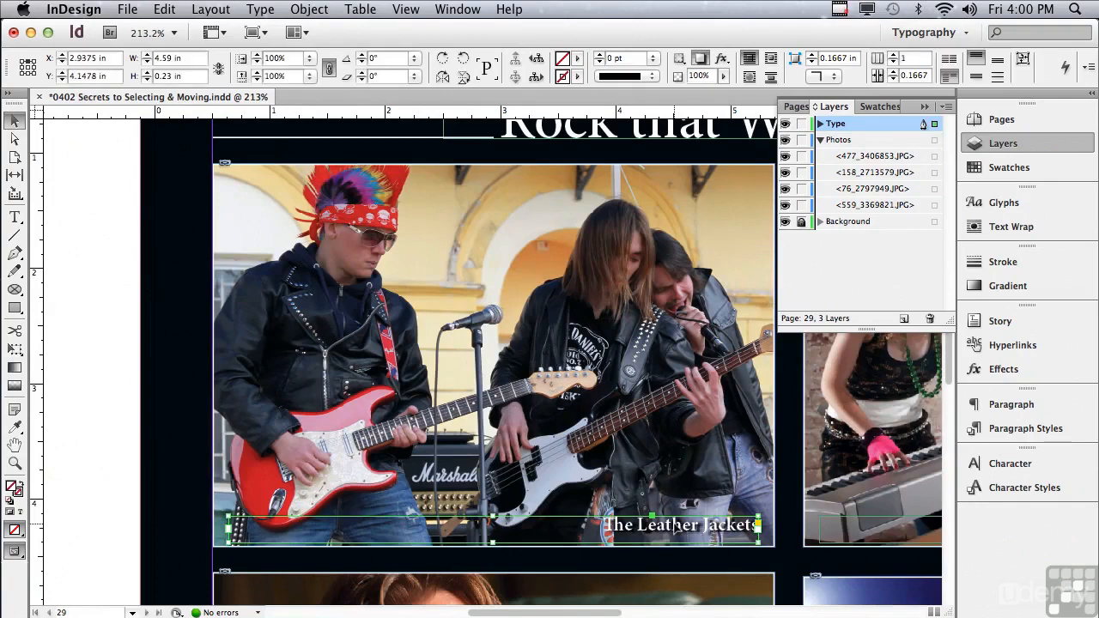
key(shift)
shift+click(495, 357)
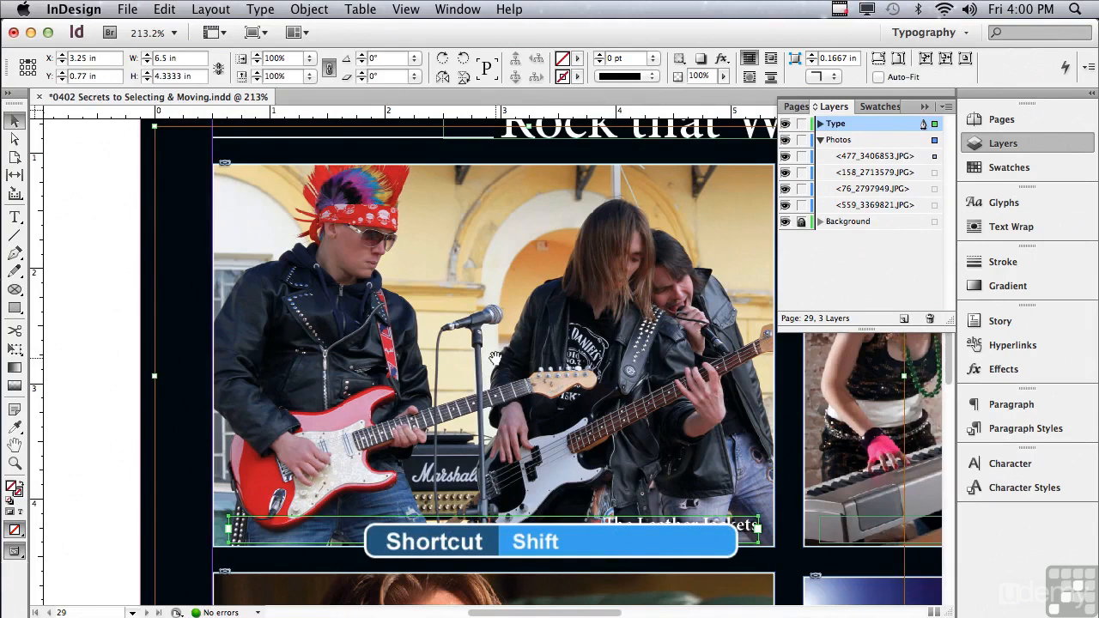
Move the selected caption and image content to about X 3.07 in, Y 0.5 in, shift them again, and undo both moves
drag(495, 357, 475, 329)
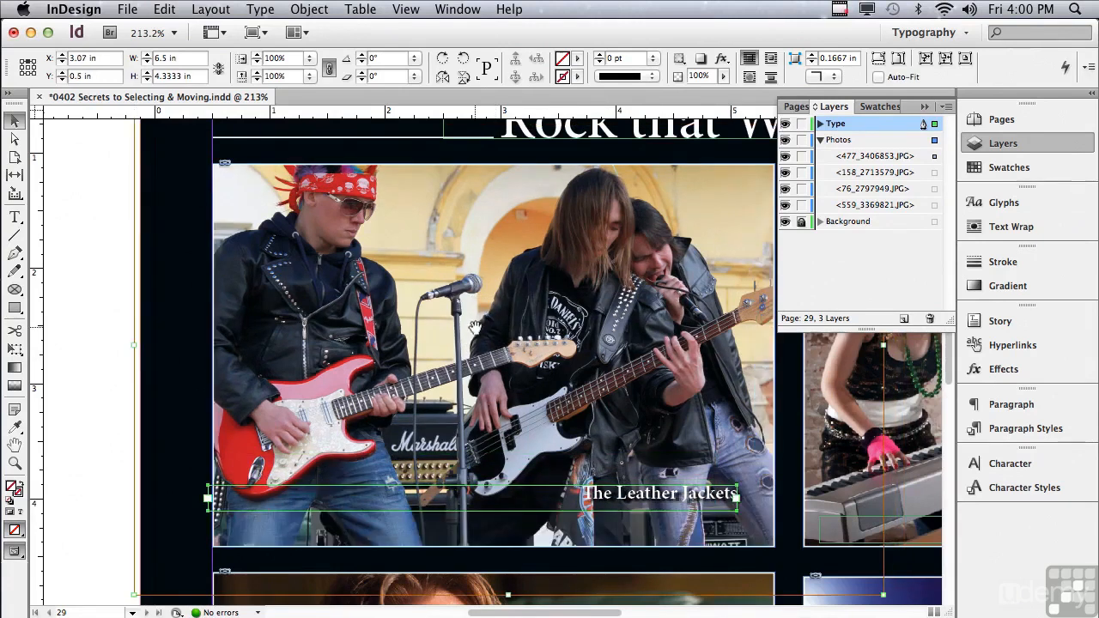
drag(503, 375, 519, 393)
key(super+z)
key(super+z)
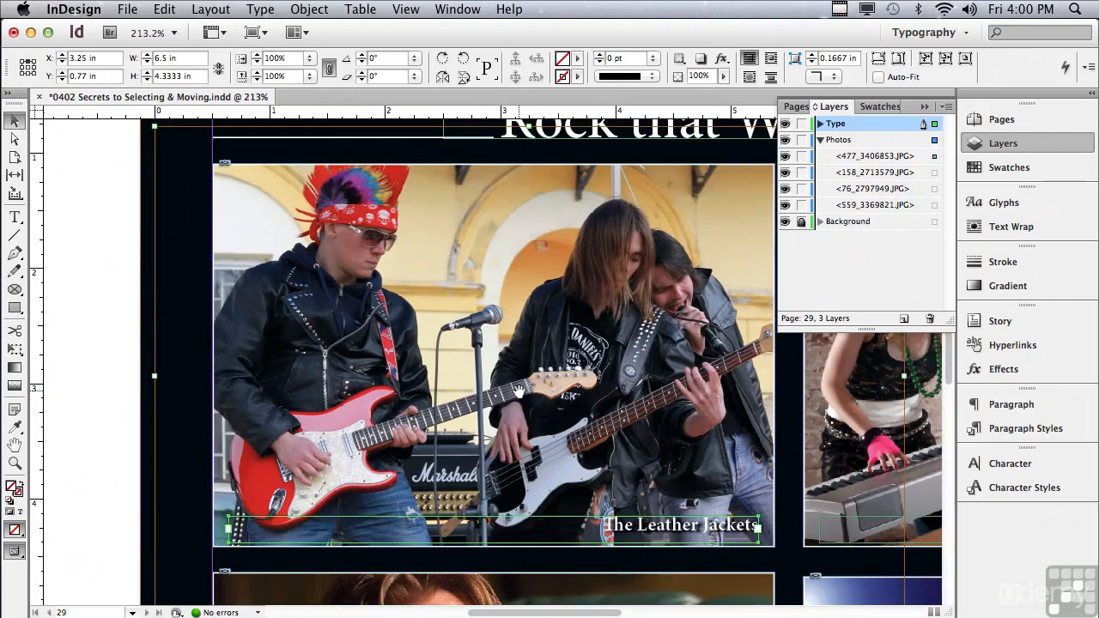
Replace the whole title text with "V", undo the replacement, and leave text editing with the title frame selected
click(407, 9)
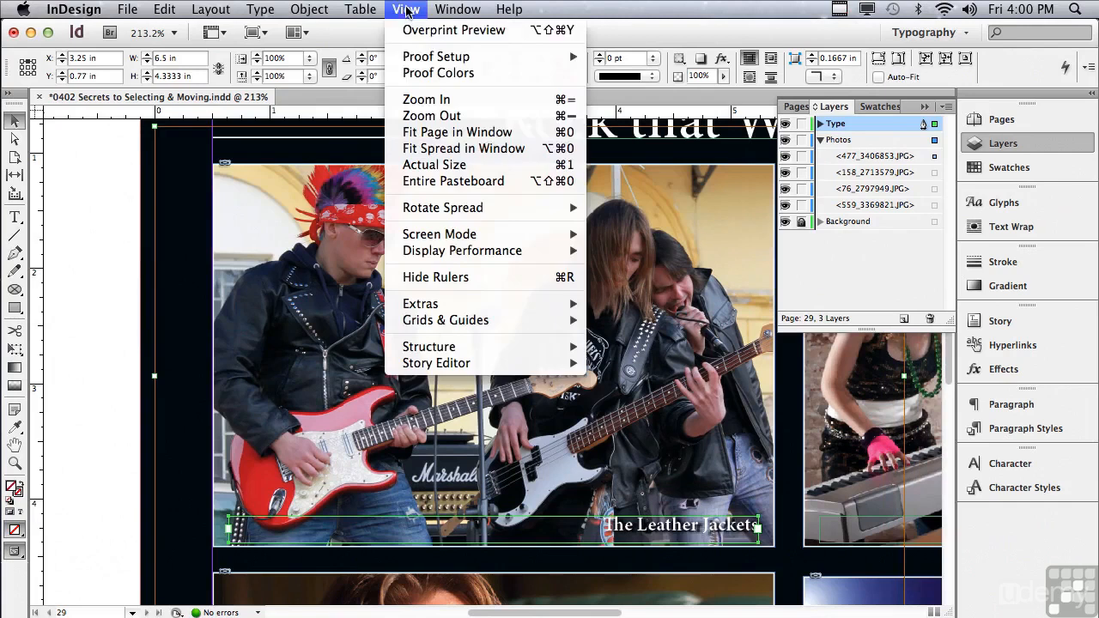
click(413, 132)
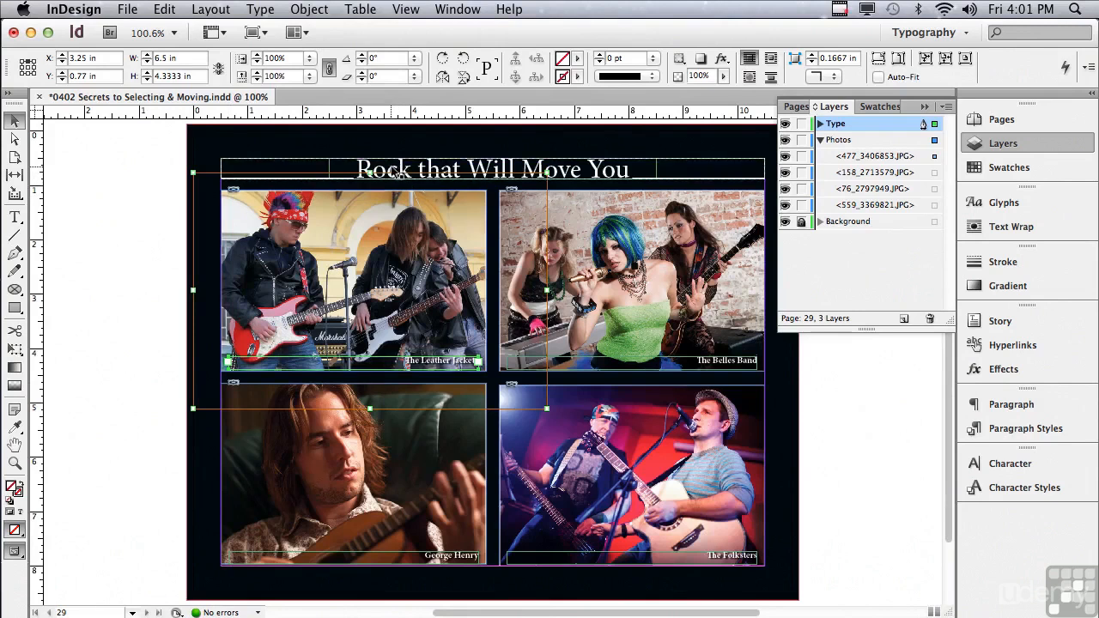
click(397, 172)
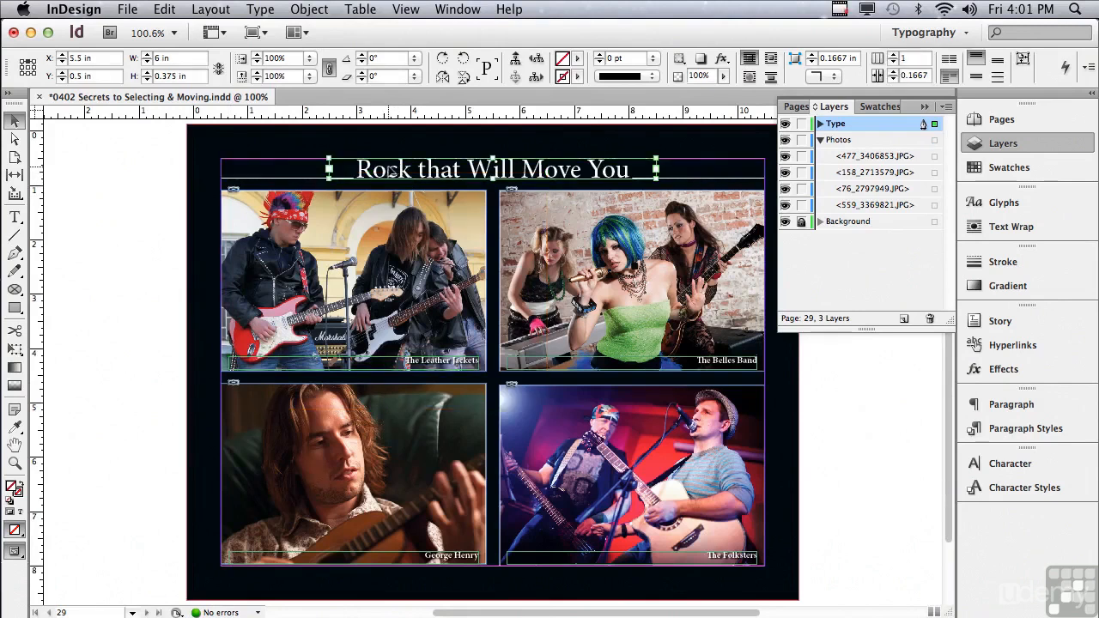
triple_click(390, 171)
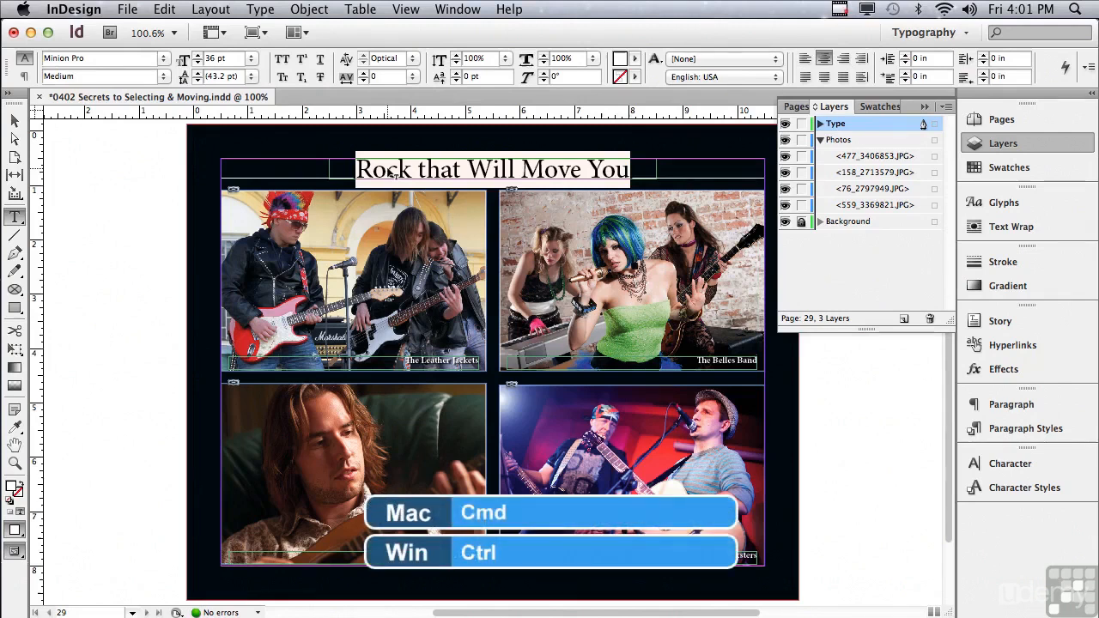
key(super)
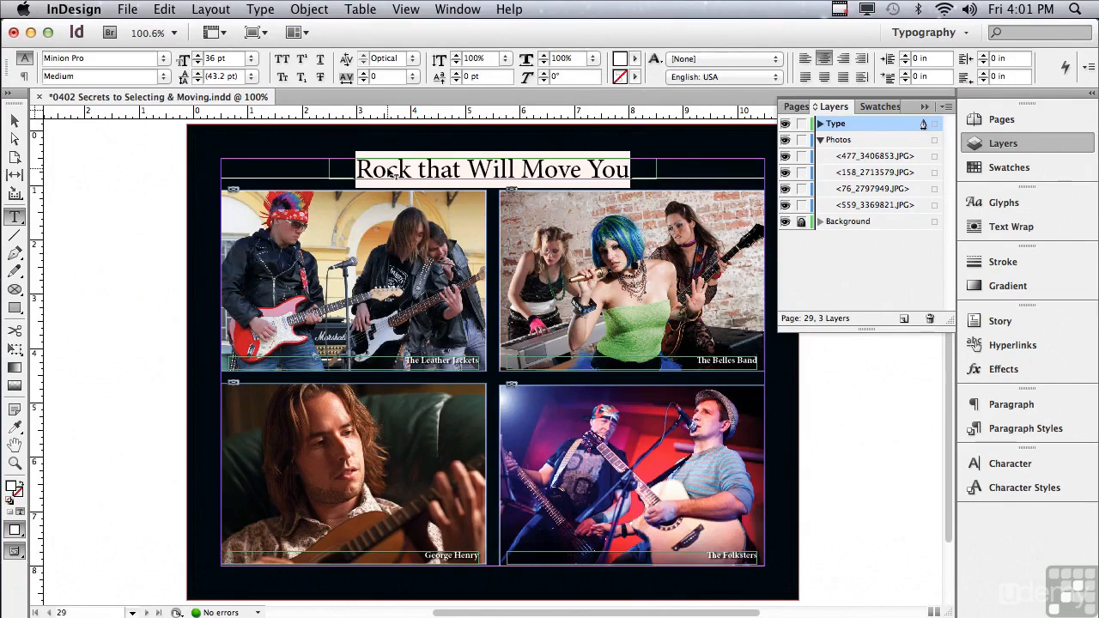
text(V)
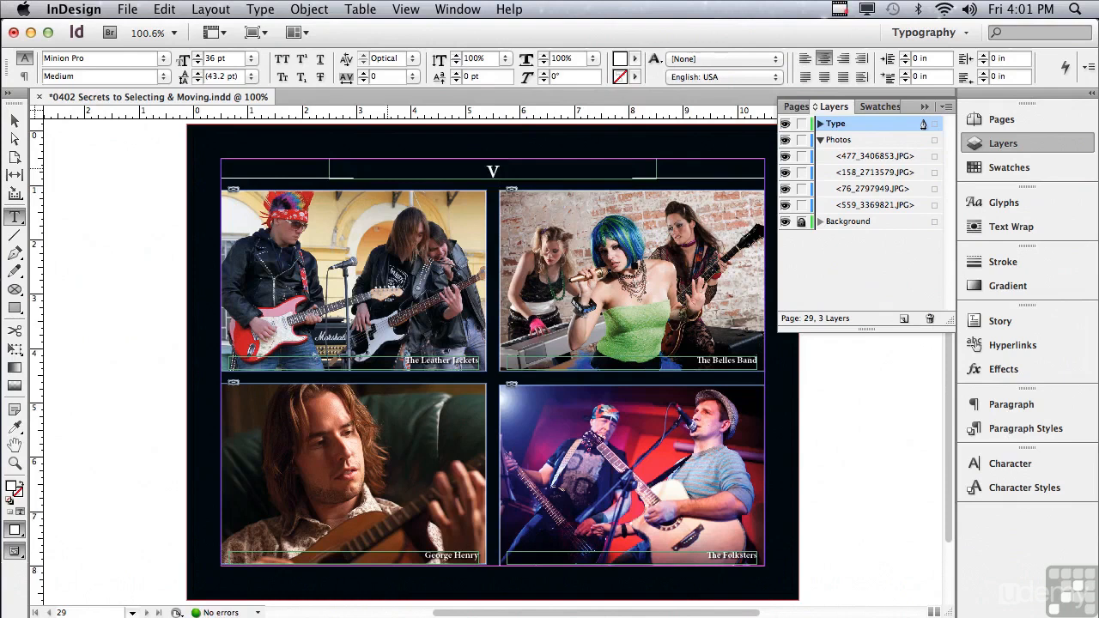
key(super+z)
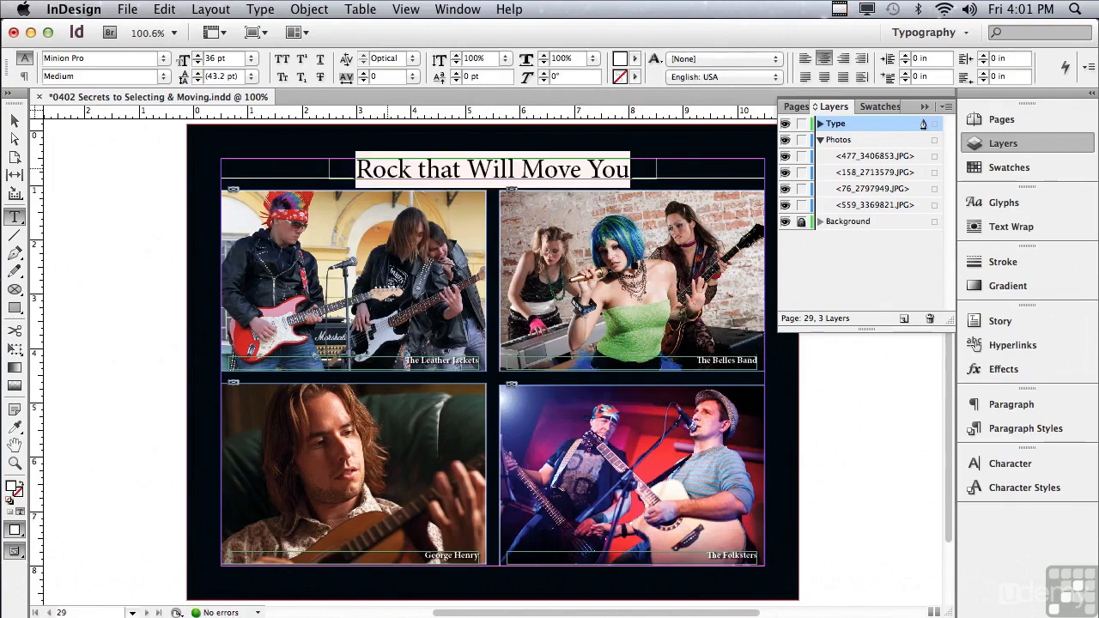
key(Escape)
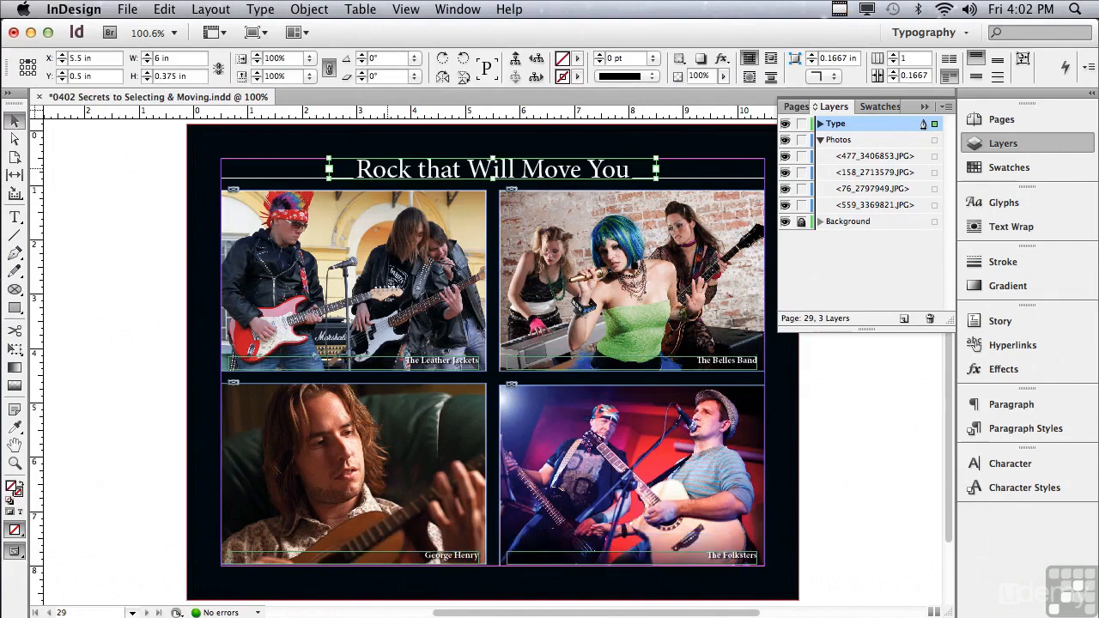
Move The Leather Jackets photo frame horizontally to about X 2.31 in and undo the move
click(227, 262)
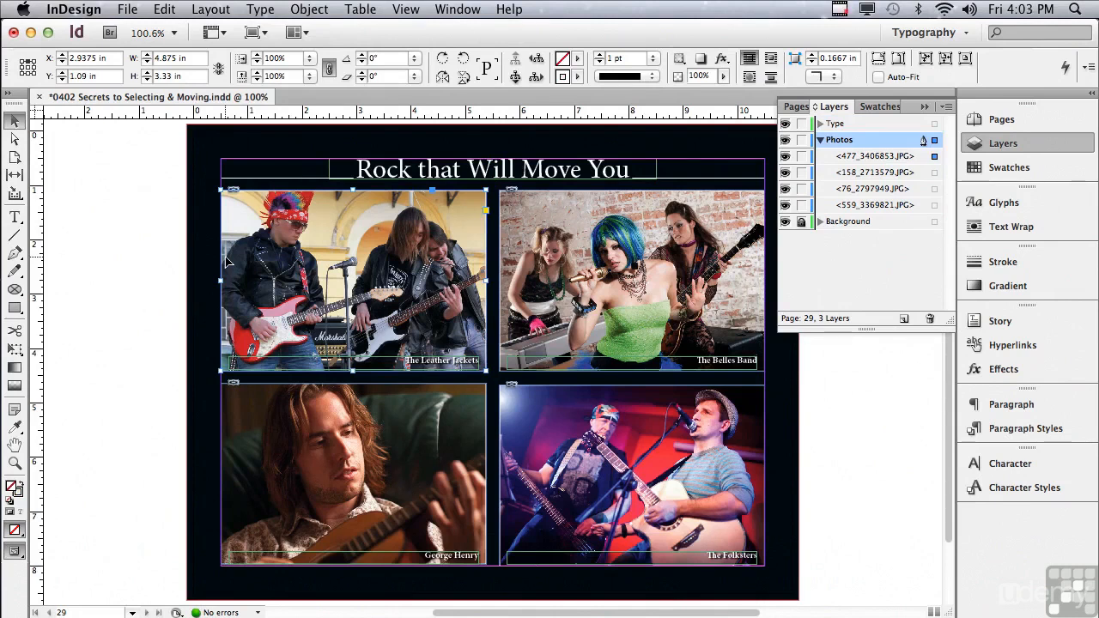
drag(279, 271, 245, 272)
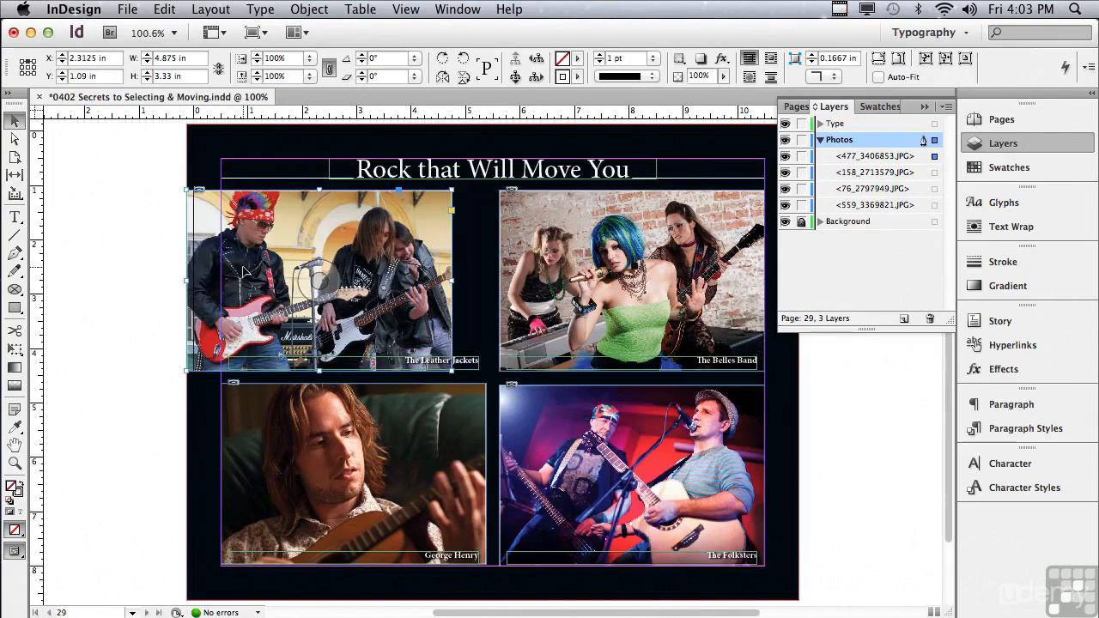
key(super+z)
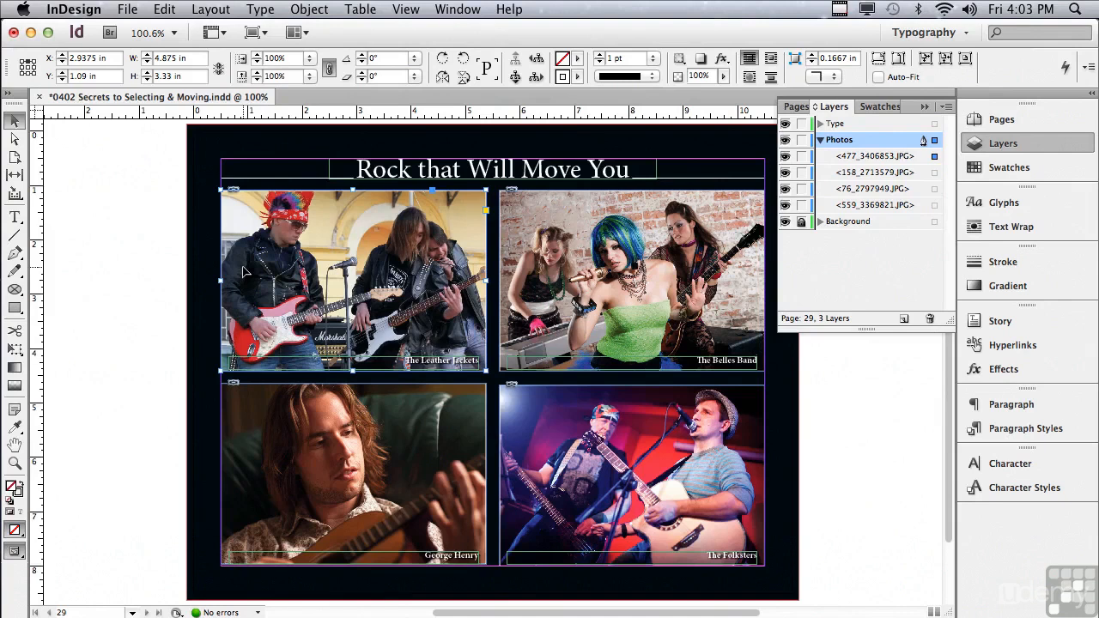
Set up a Move of -0.5 in horizontally and 0 in vertically for The Leather Jackets photo frame
click(308, 9)
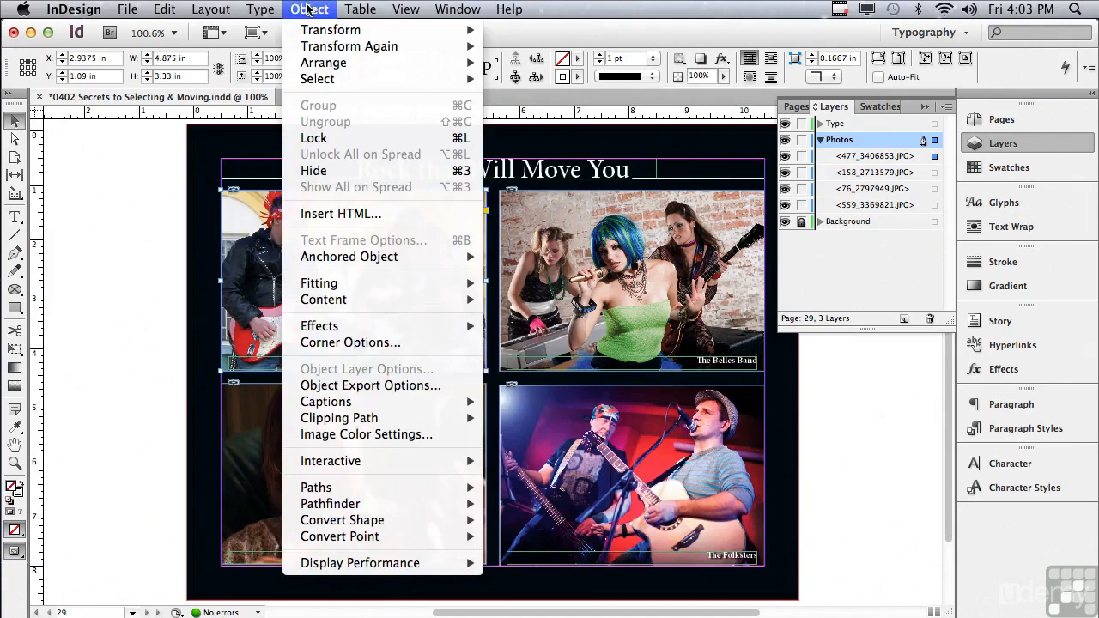
mouse_move(311, 31)
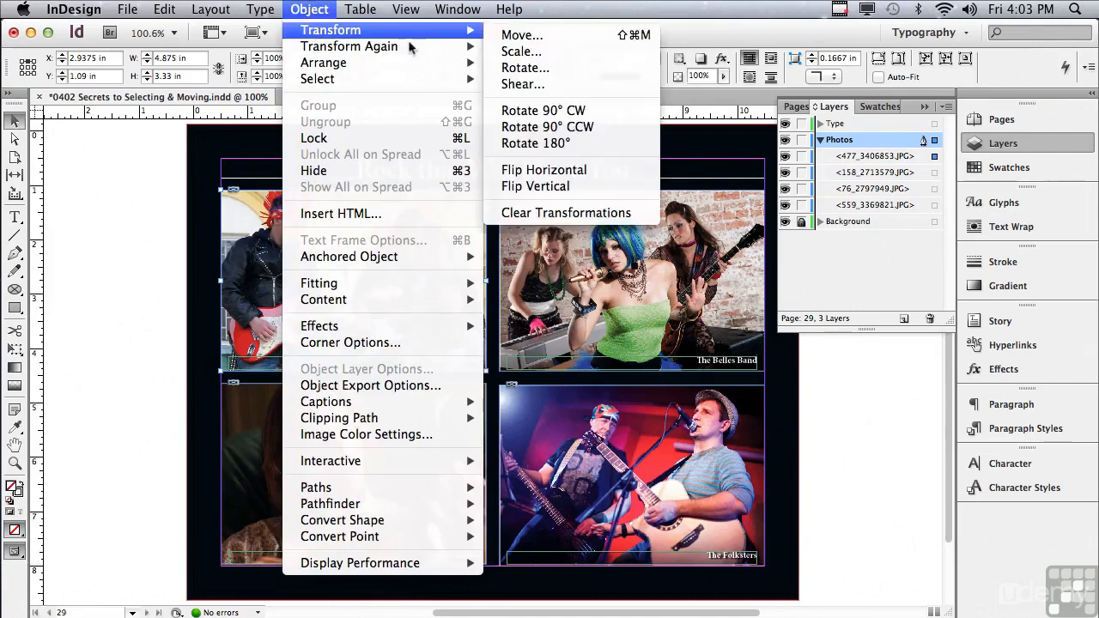
click(507, 37)
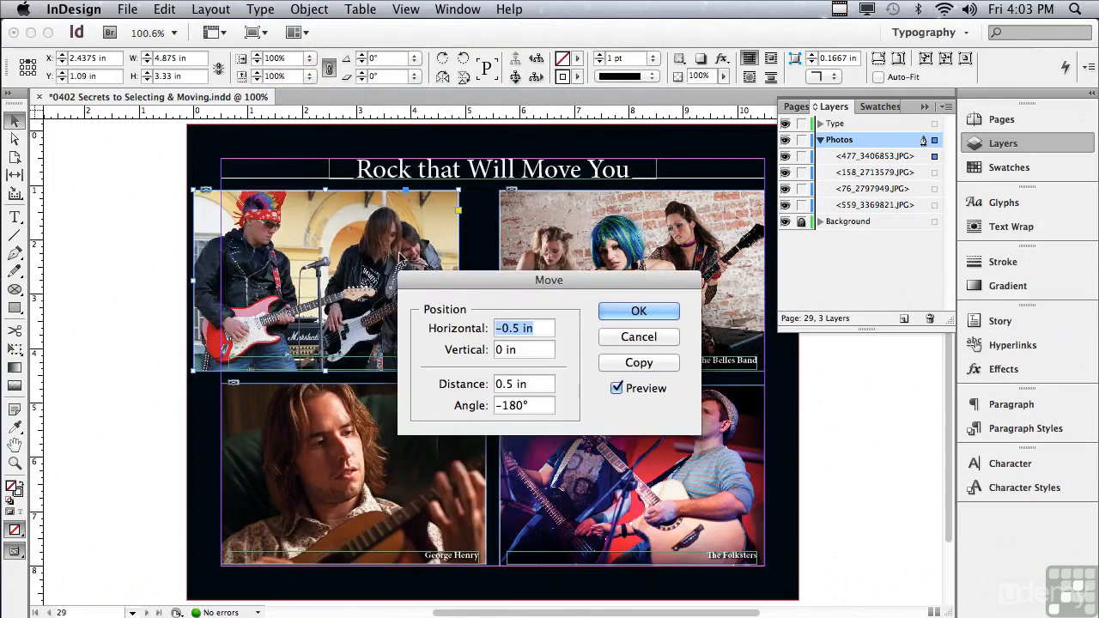
click(518, 330)
drag(518, 329, 486, 328)
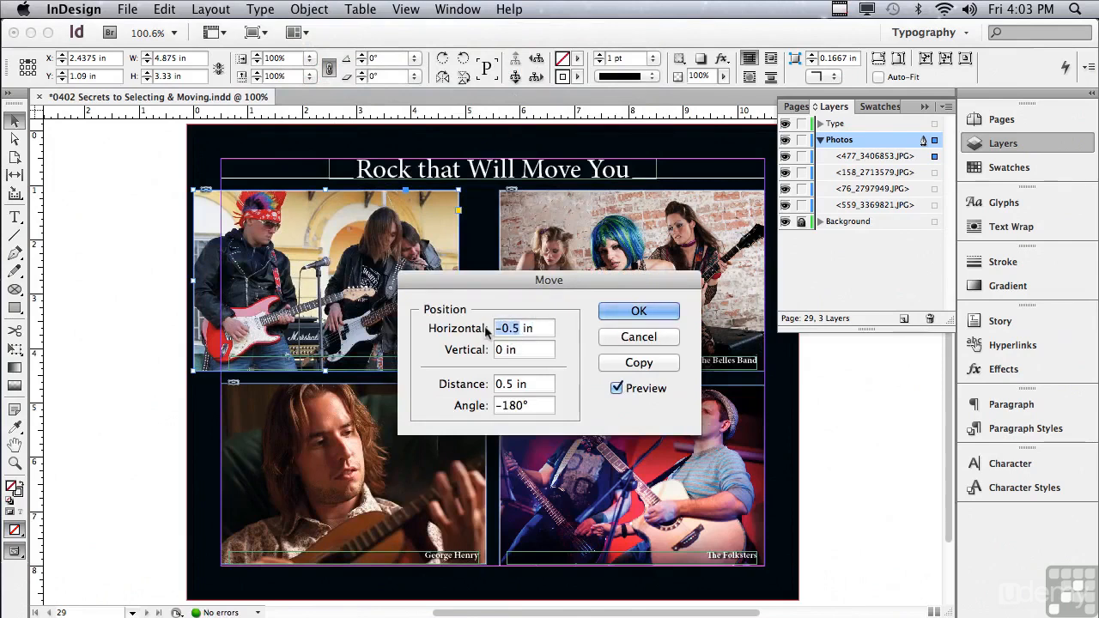
text(0)
click(531, 350)
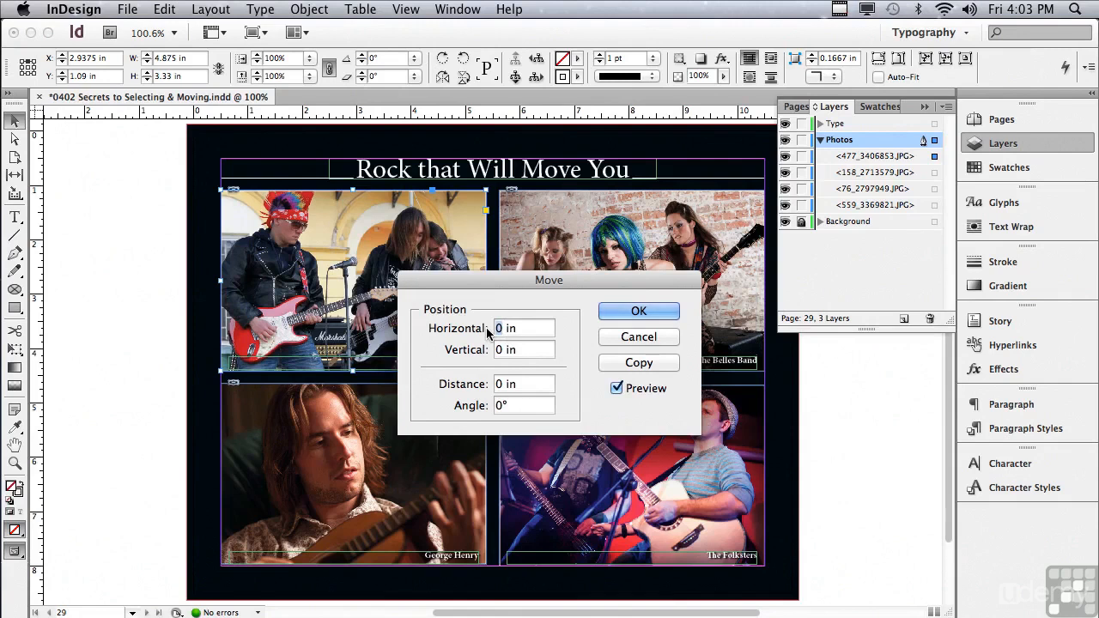
text(.5)
click(519, 350)
Compare the move with its preview off and on, and apply it to a copy of the photo frame
click(616, 390)
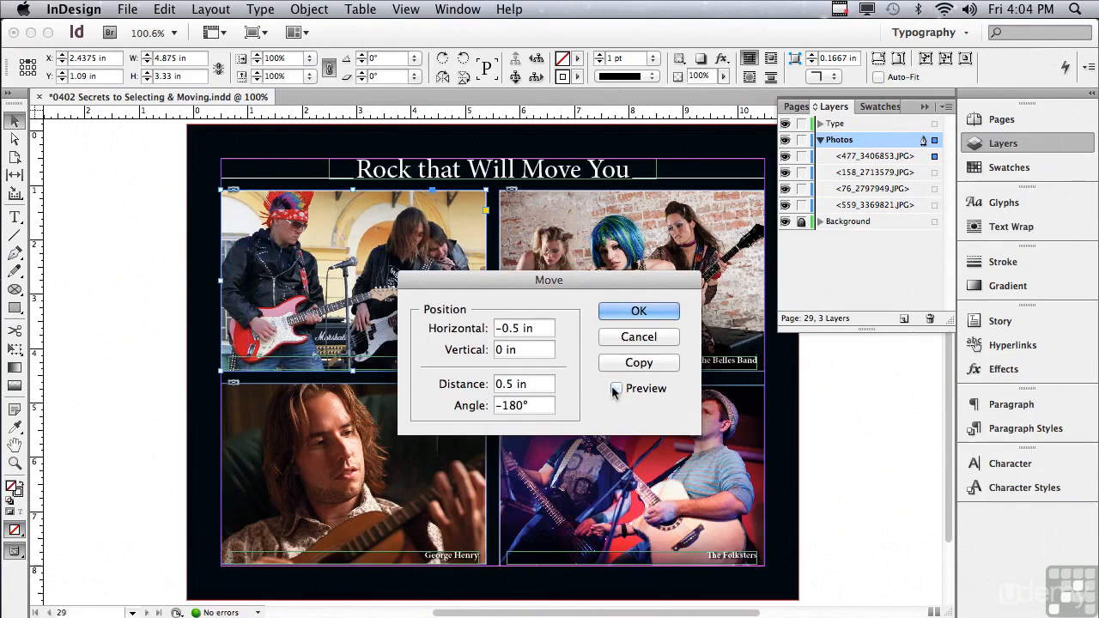
click(616, 390)
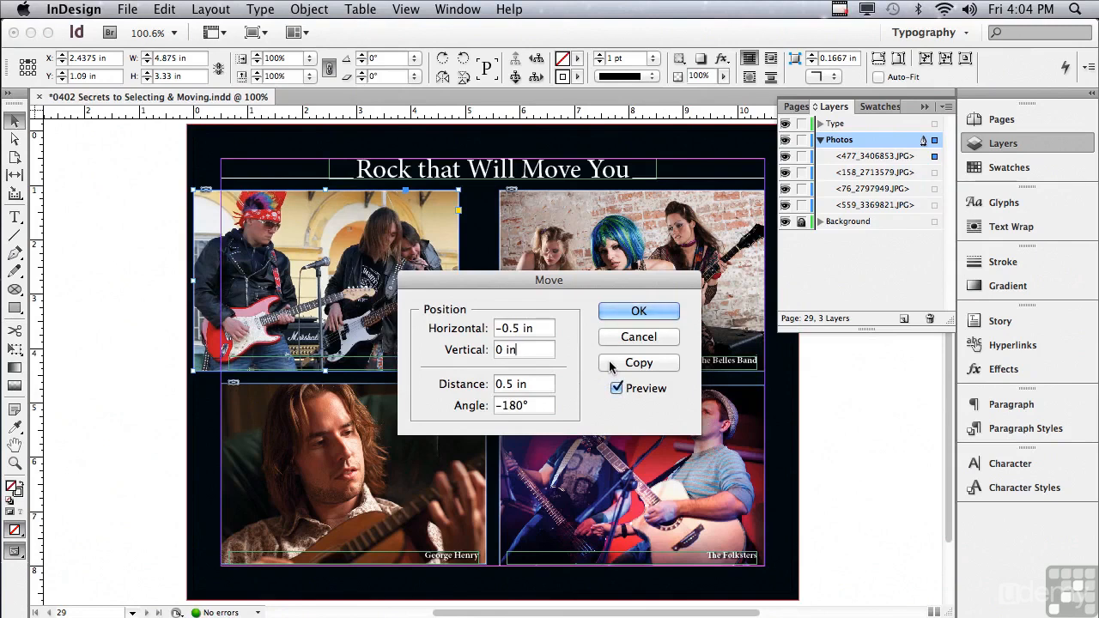
click(637, 364)
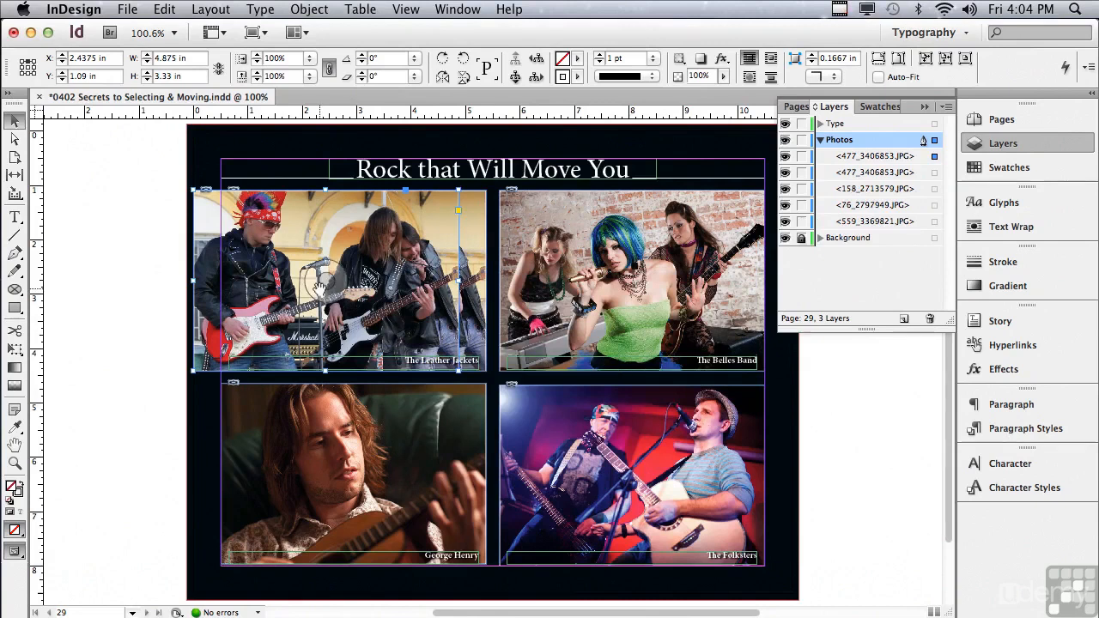
Delete the offset copy of The Leather Jackets photo frame
key(Delete)
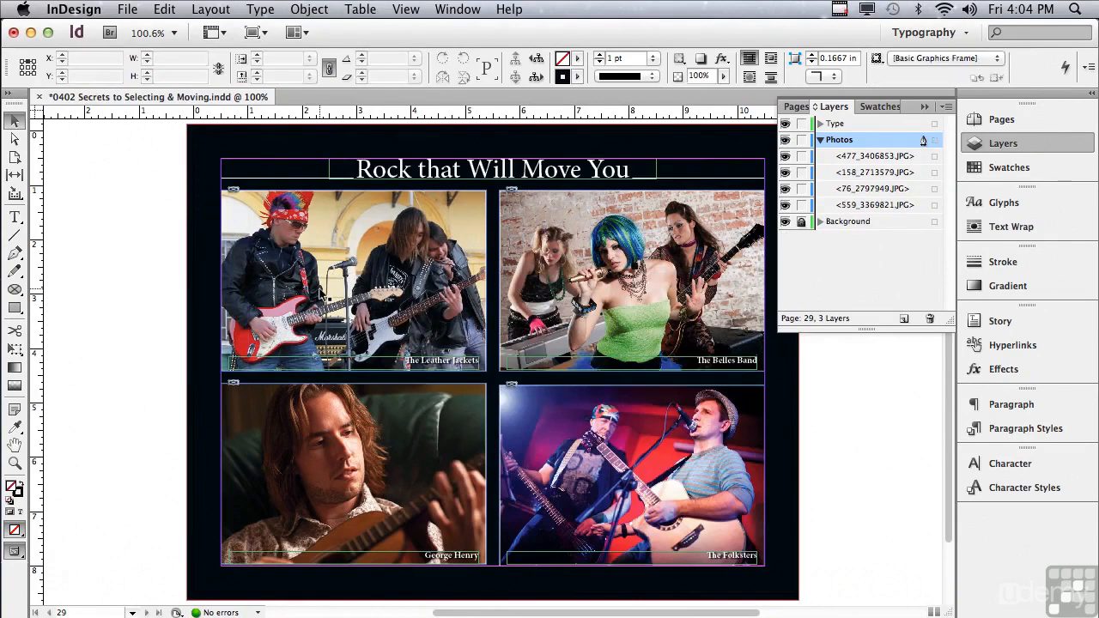
click(316, 293)
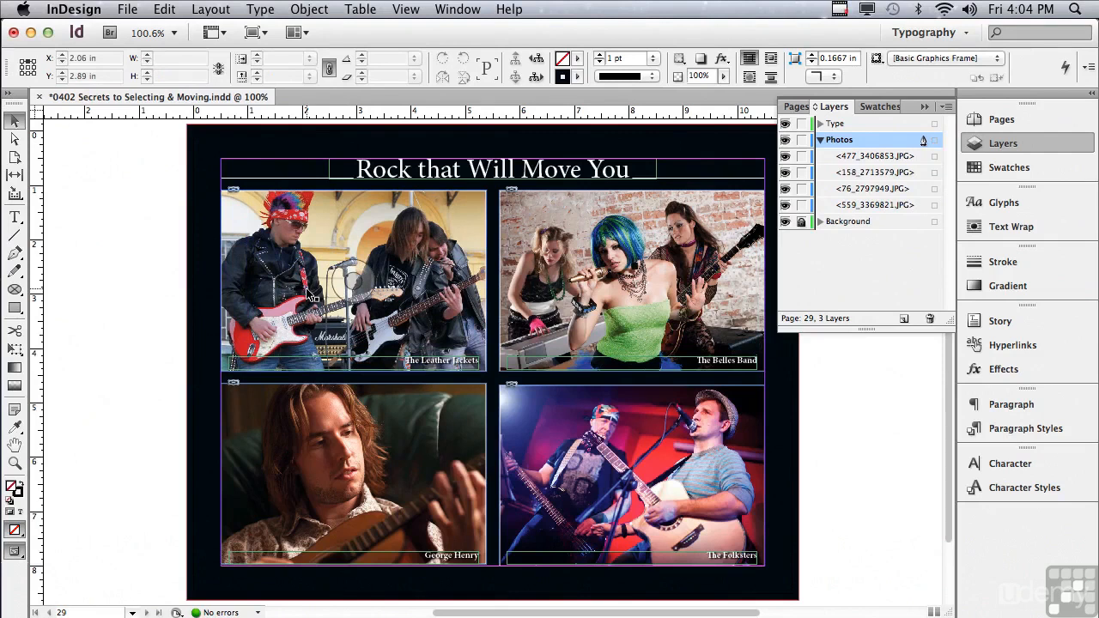
click(309, 9)
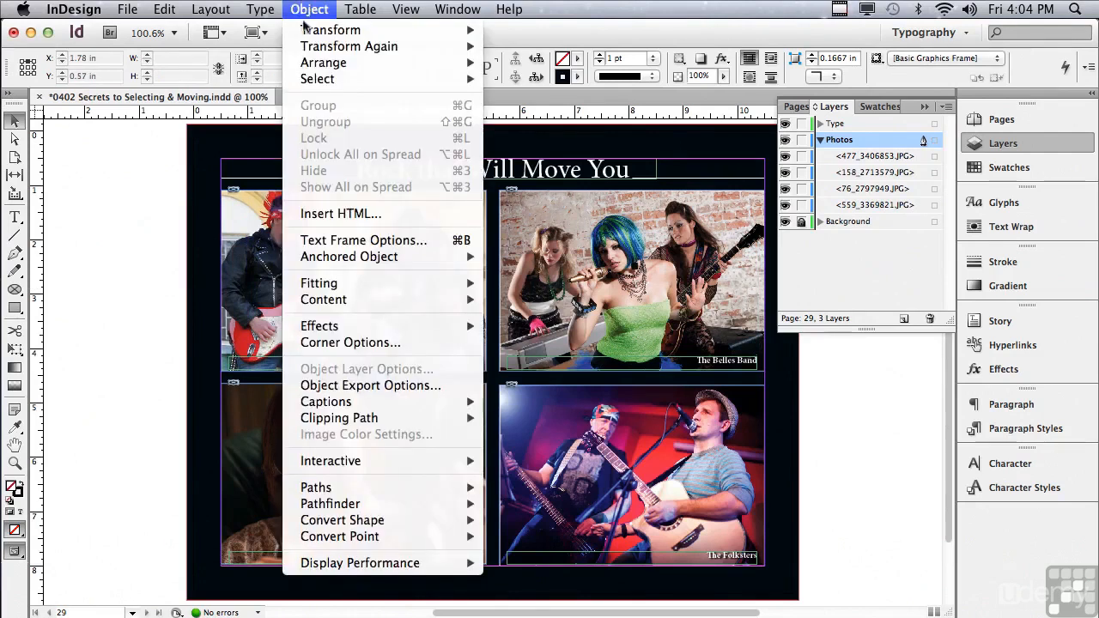
mouse_move(306, 32)
click(105, 147)
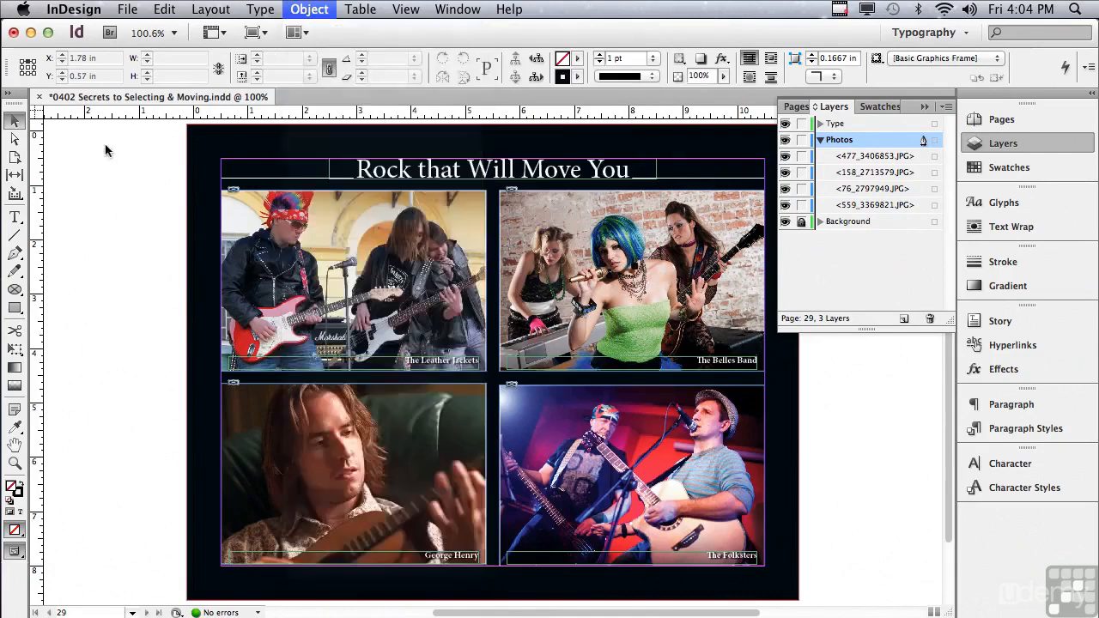
Select The Leather Jackets photo frame and bring up its Move settings, then close them without applying a move
click(233, 205)
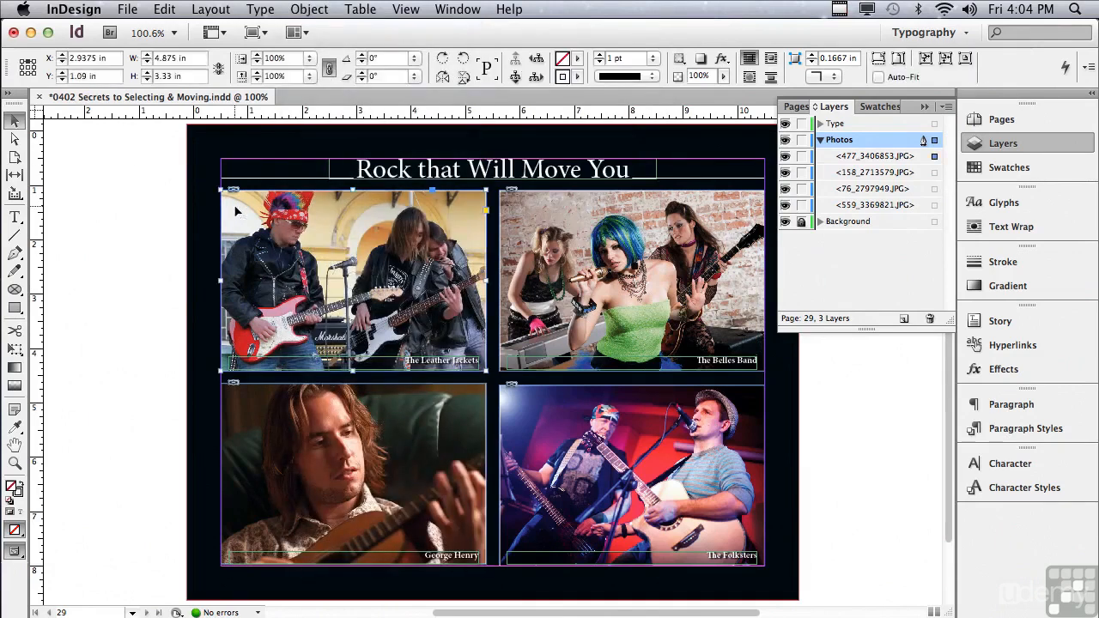
double_click(15, 126)
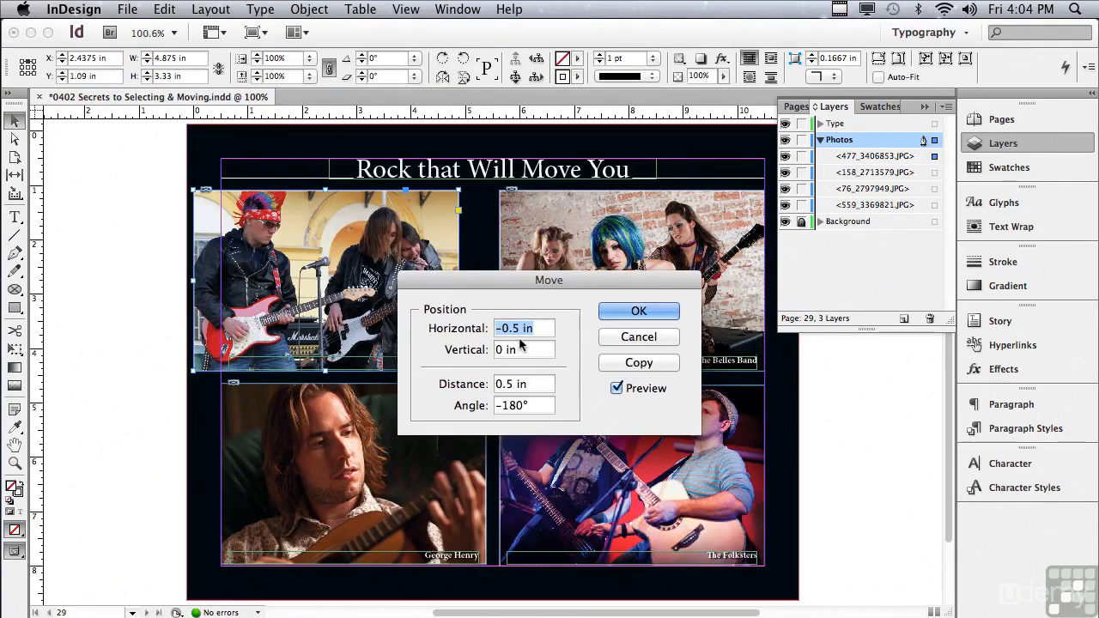
click(604, 337)
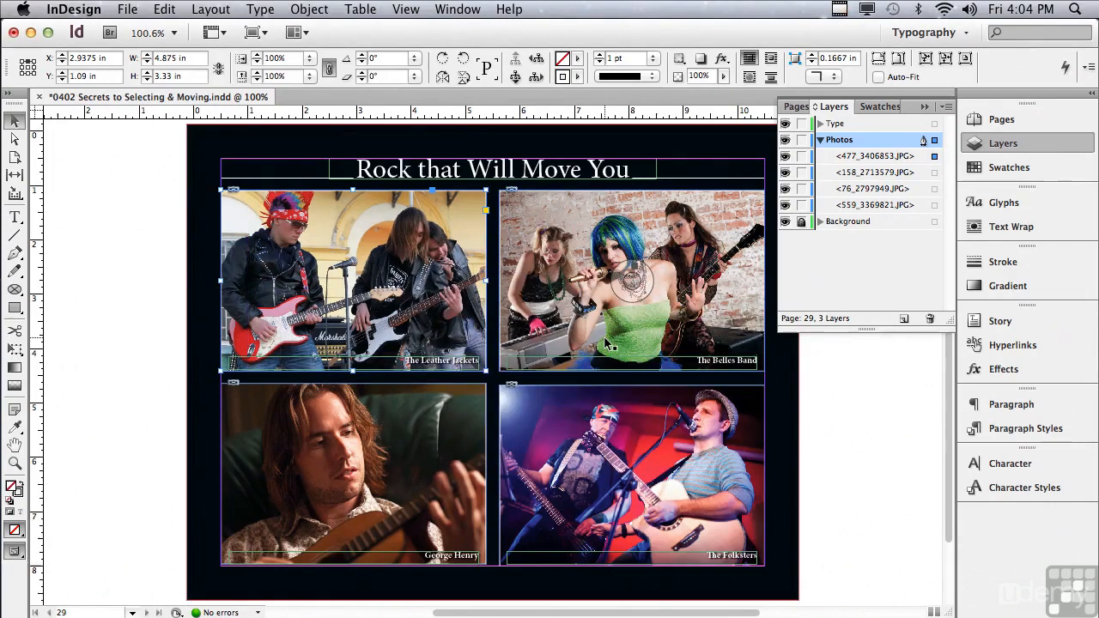
Shift The Leather Jackets photo frame horizontally by adding 1 to its existing X position value
click(105, 58)
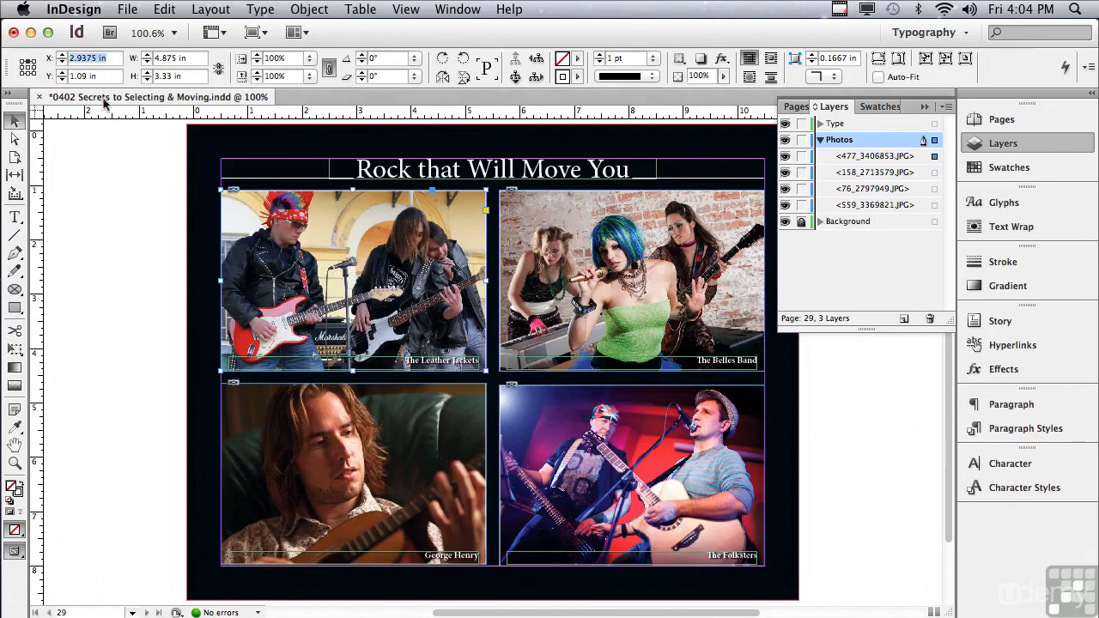
click(108, 57)
text(+)
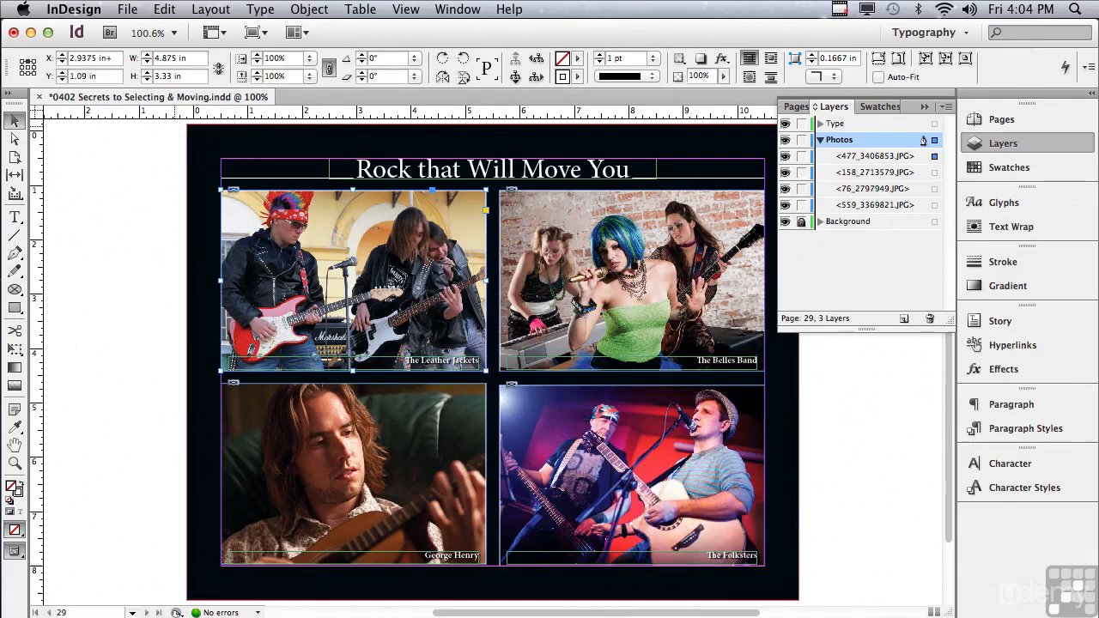
text(1)
key(Return)
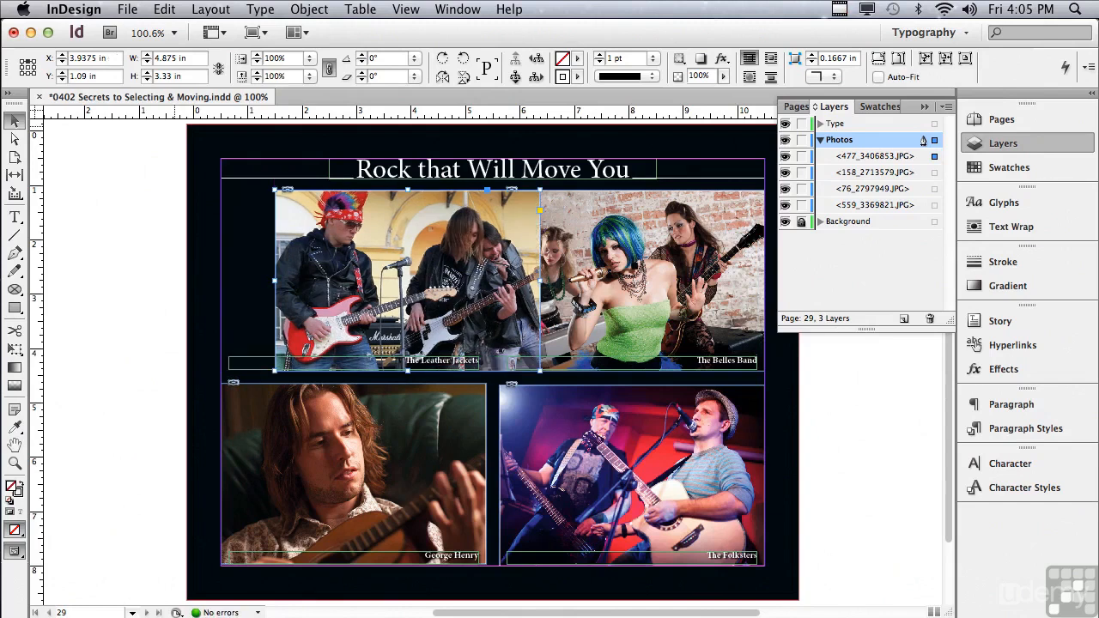